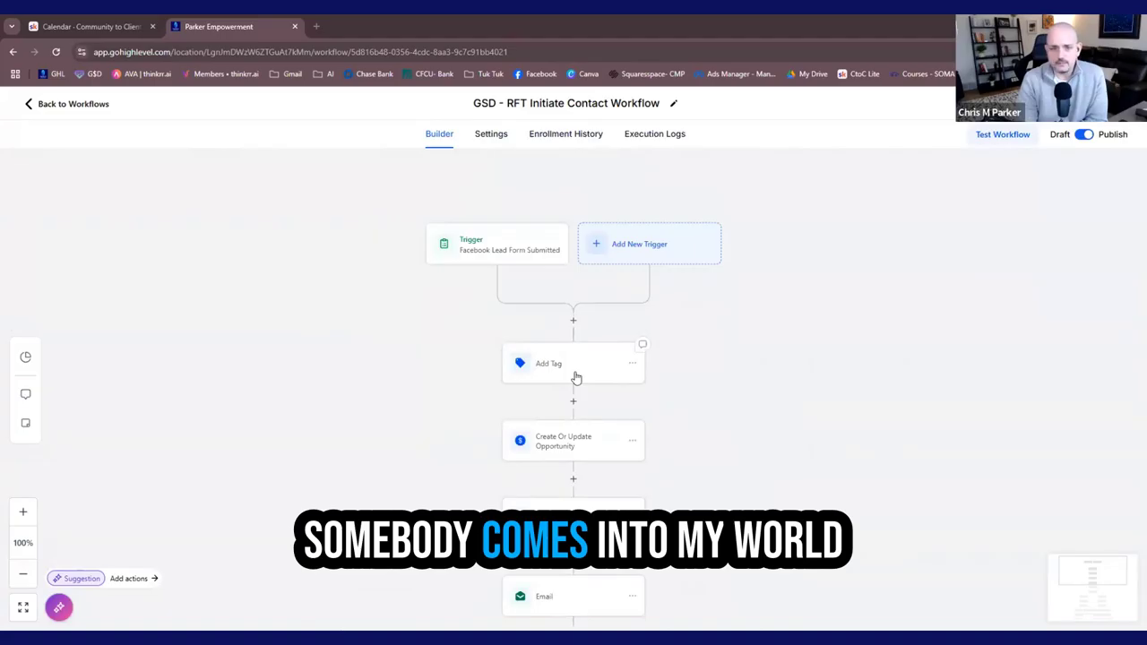
scroll(576, 378, up, 5)
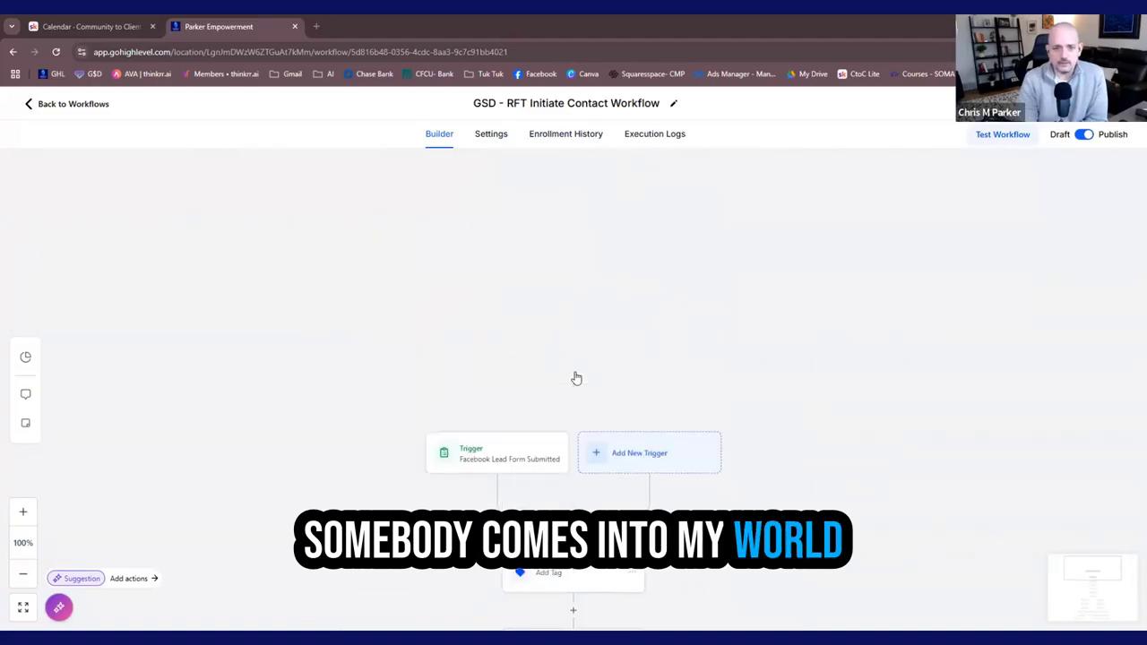
scroll(576, 378, down, 5)
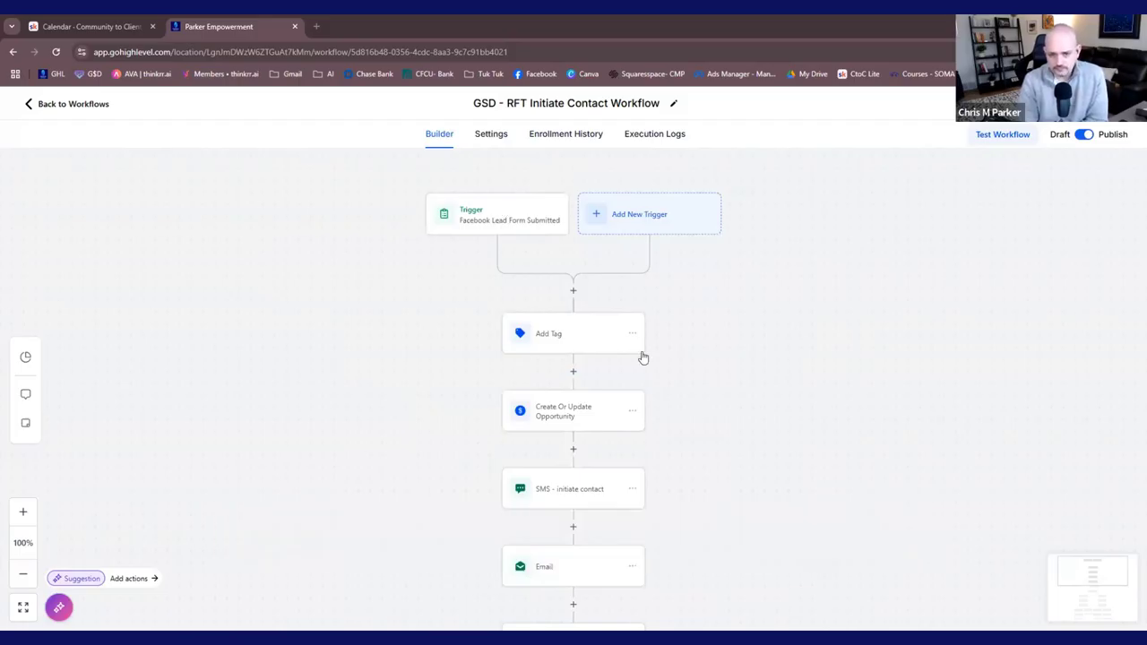
click(564, 338)
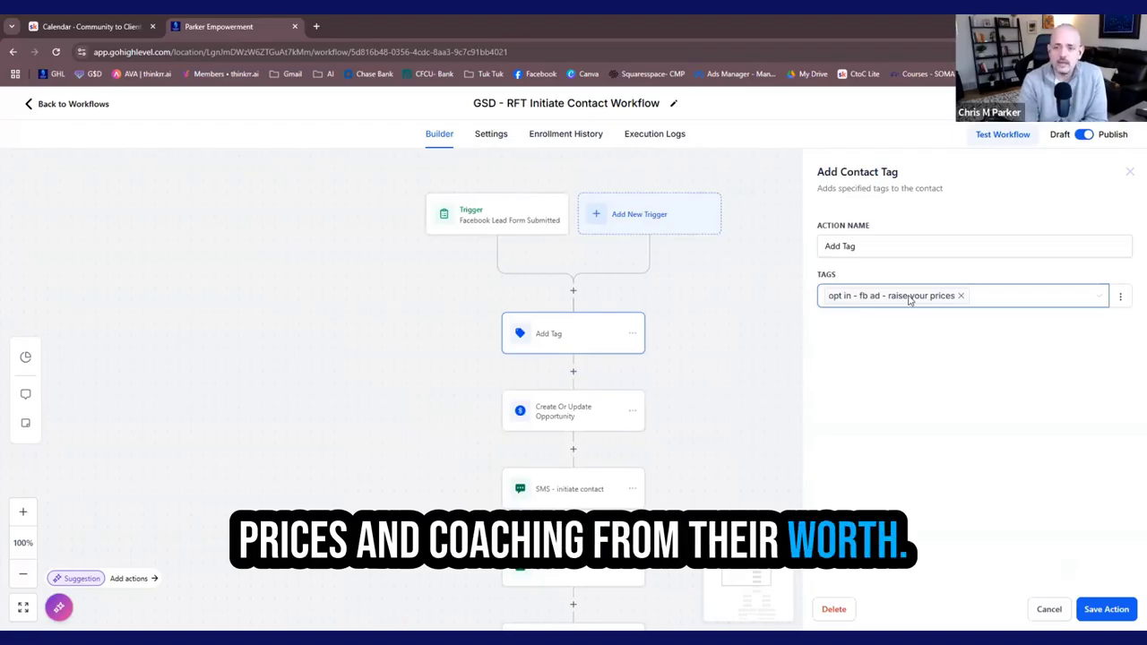
click(1046, 609)
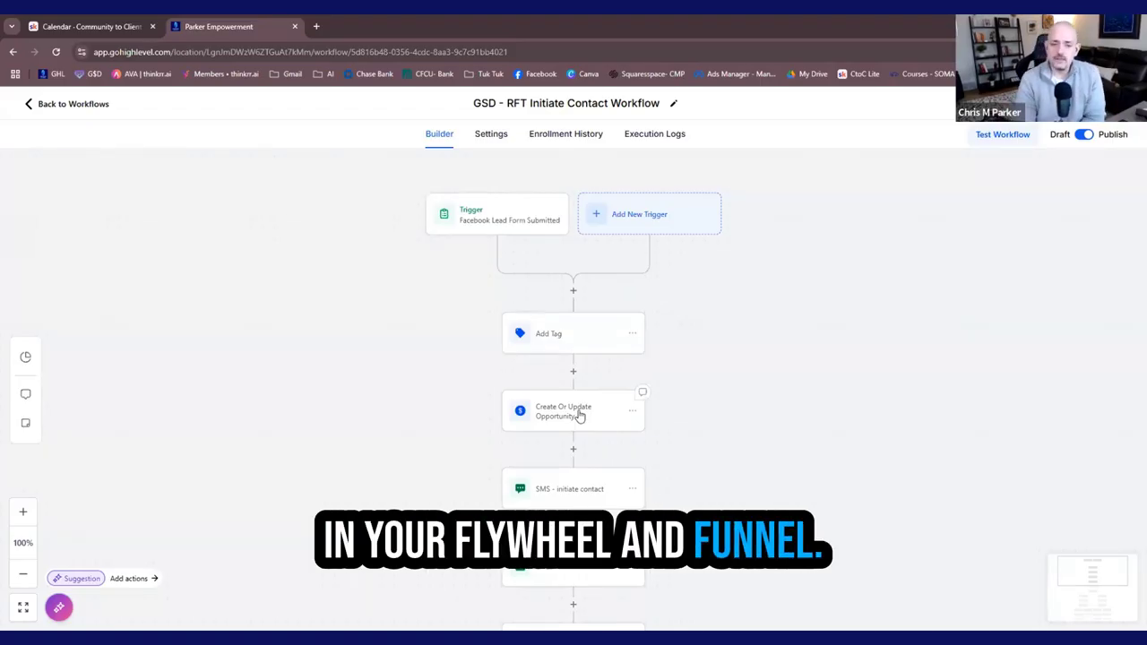
Glance at the Create Or Update Opportunity settings, then open the SMS message asking about $10k+ coaching.
click(580, 414)
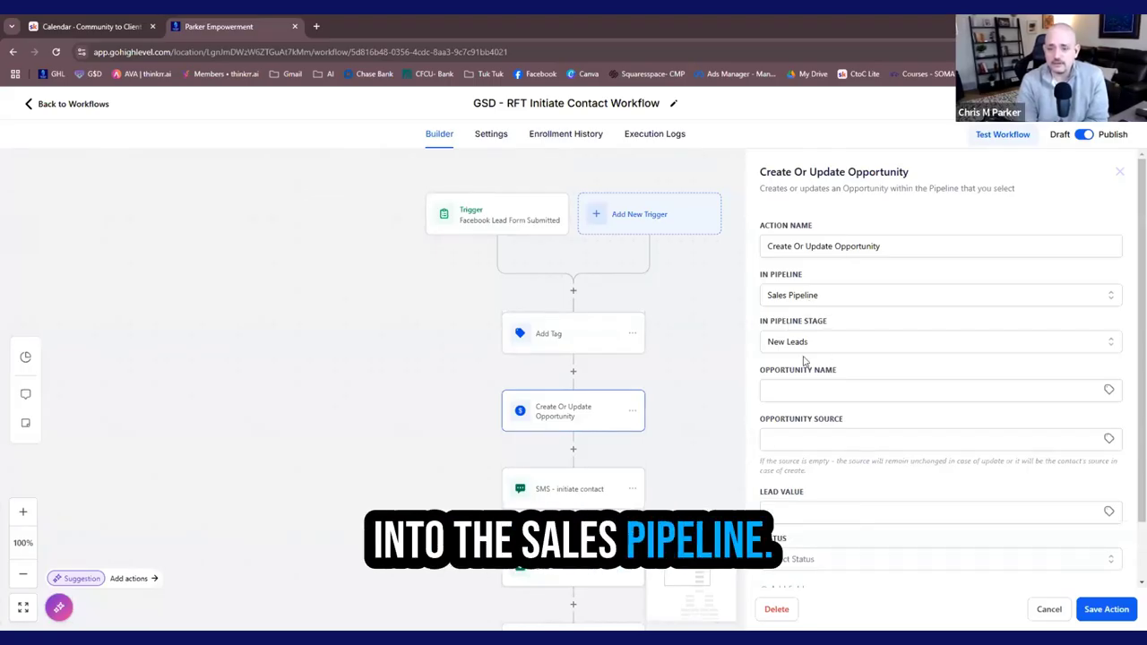
click(698, 439)
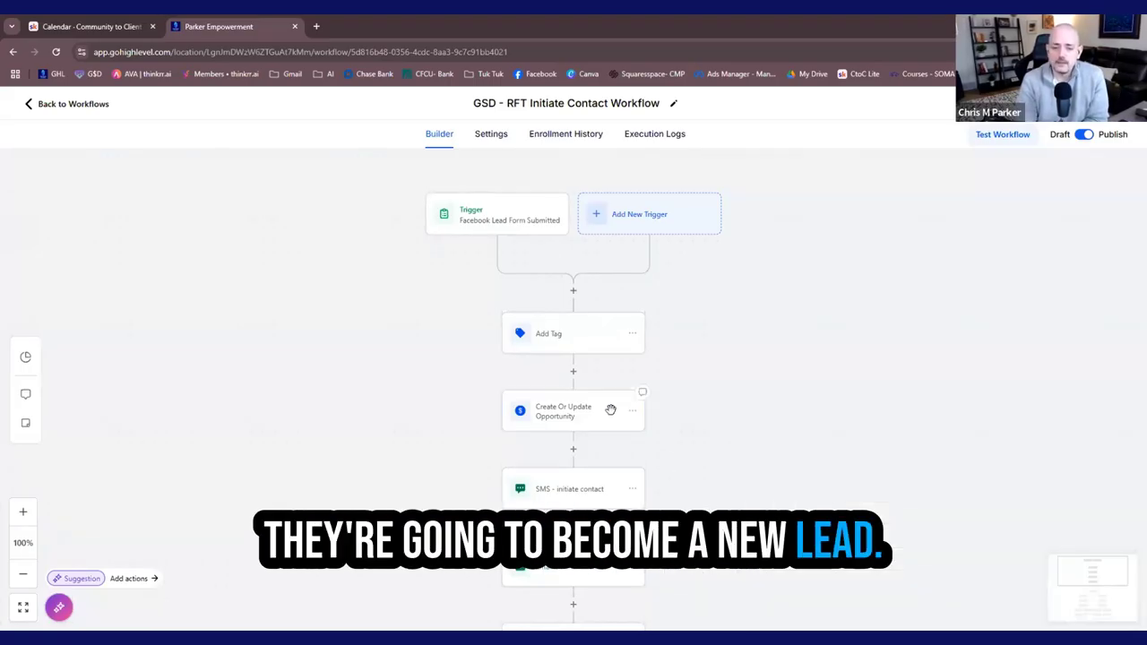
scroll(532, 405, down, 1)
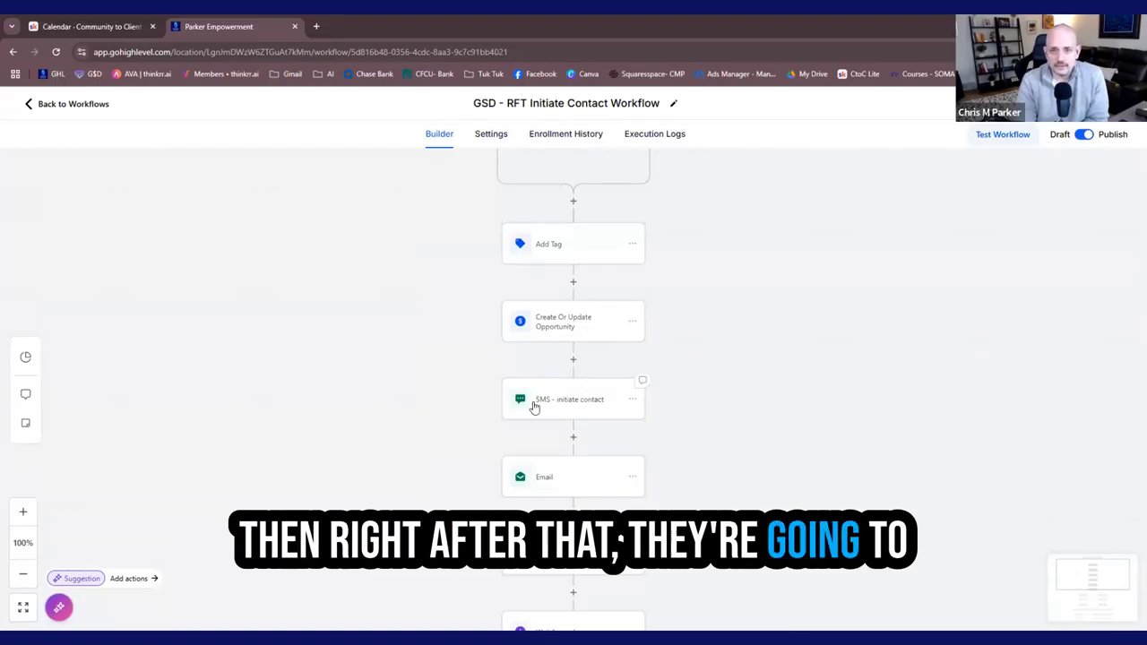
click(532, 404)
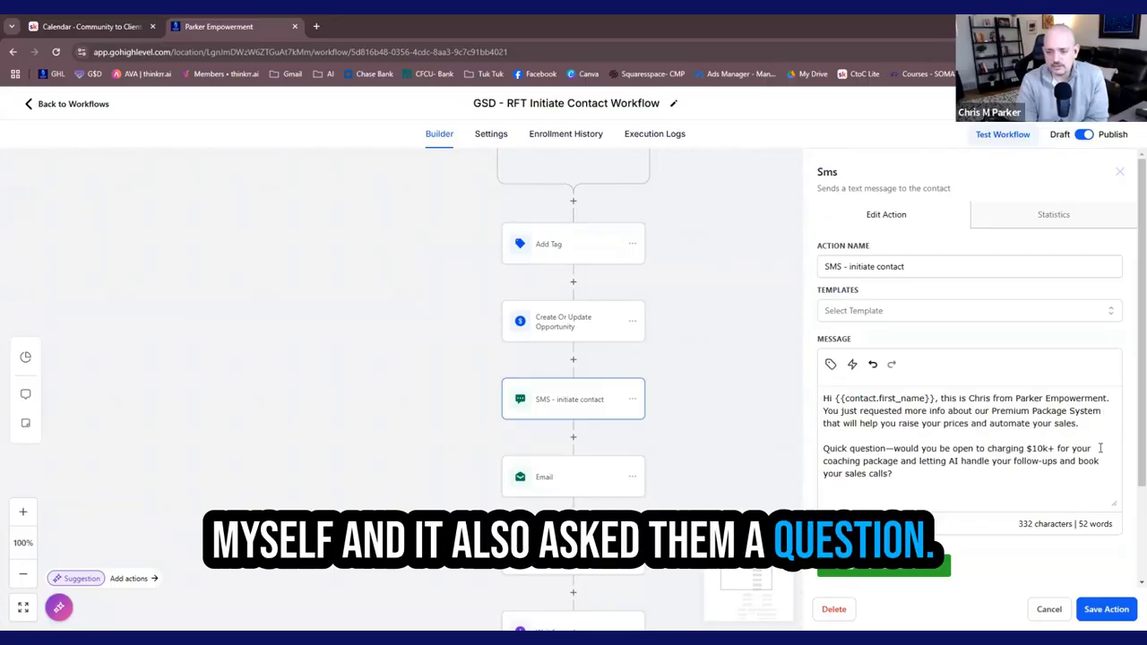
Review the Email step's 'Let's Connect' message down to its Schedule Your Call Here link.
click(555, 477)
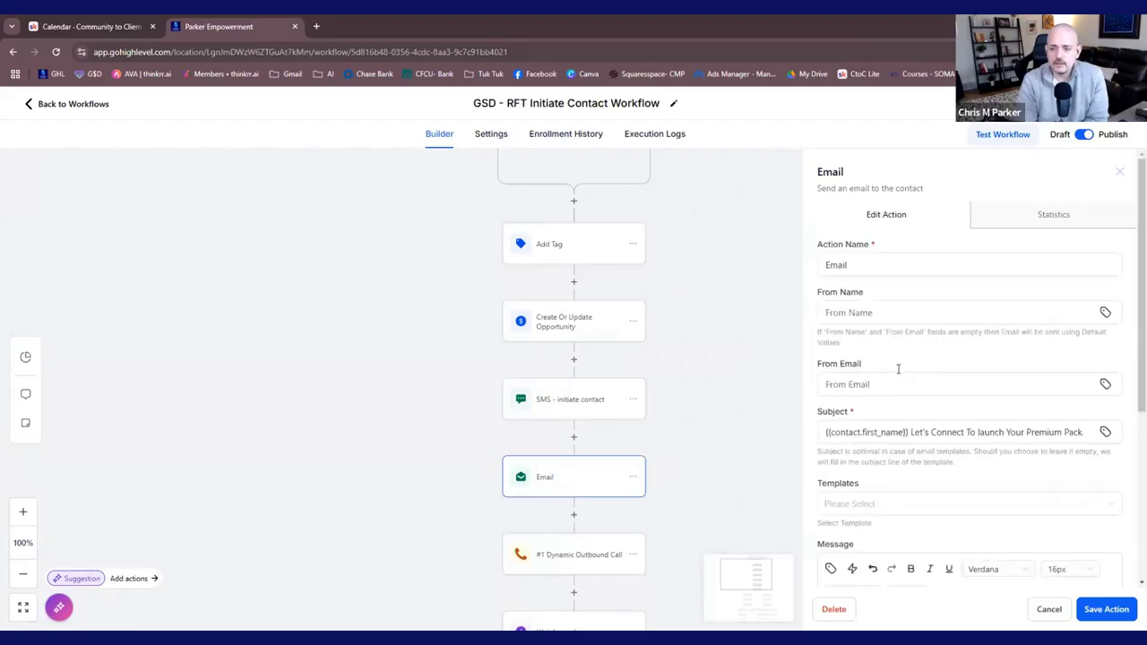
scroll(896, 367, down, 2)
scroll(895, 403, down, 1)
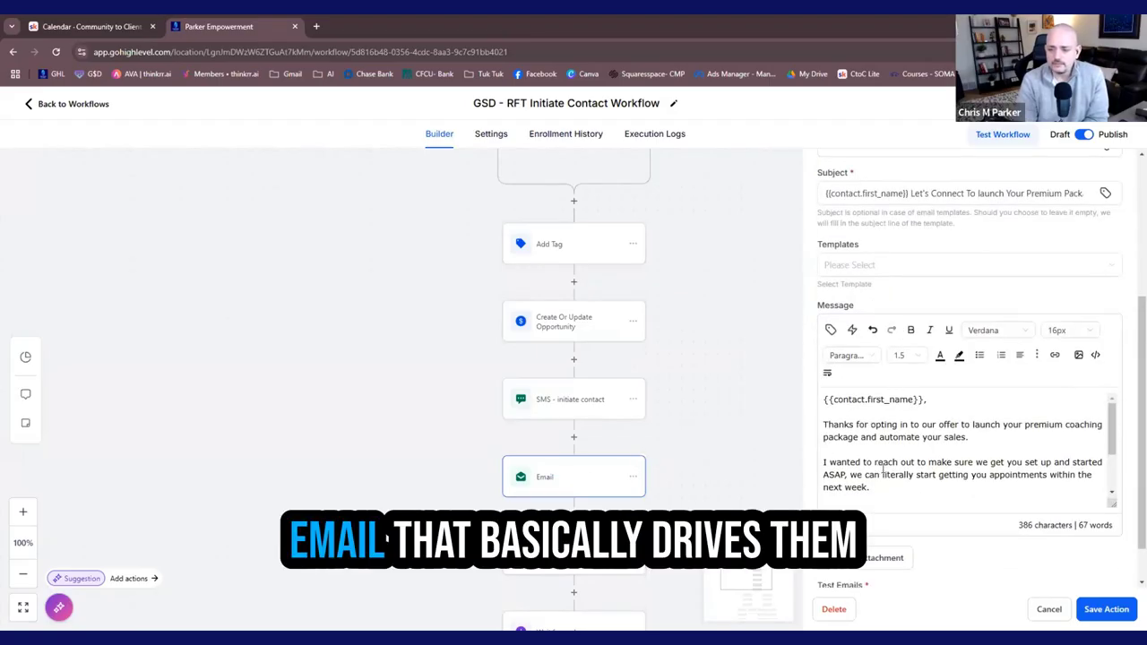
scroll(882, 471, down, 2)
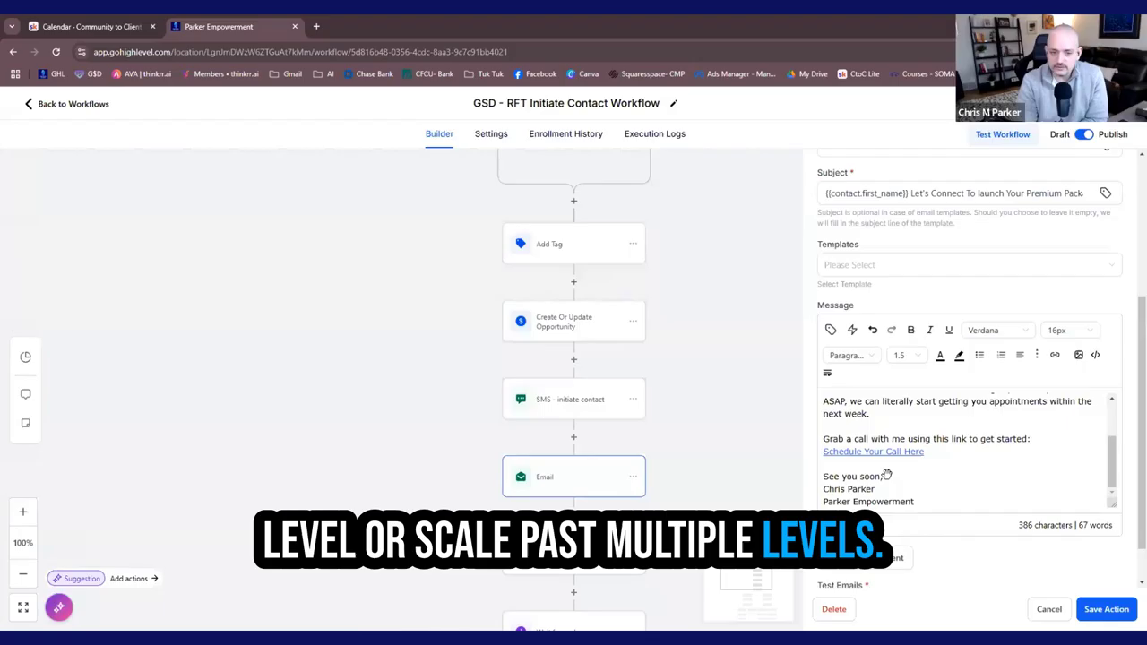
scroll(685, 448, down, 1)
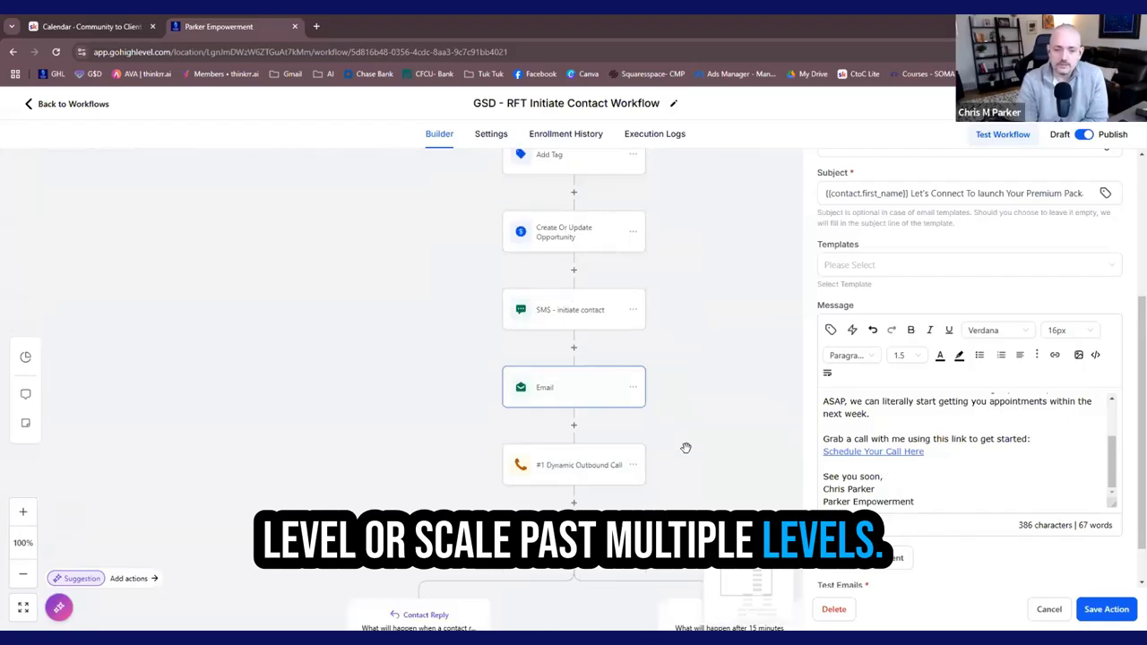
Review the #1 Dynamic Outbound Call's greeting and introduction scripts, 30/15-minute durations and Virtual Meeting location.
click(586, 472)
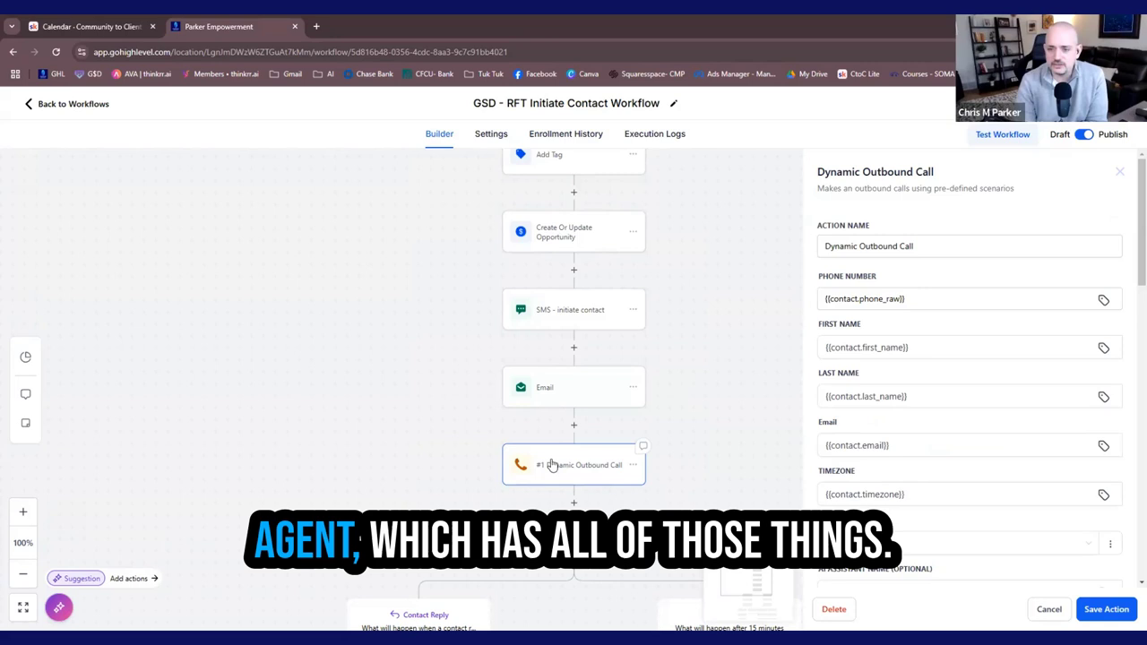
scroll(1018, 443, down, 10)
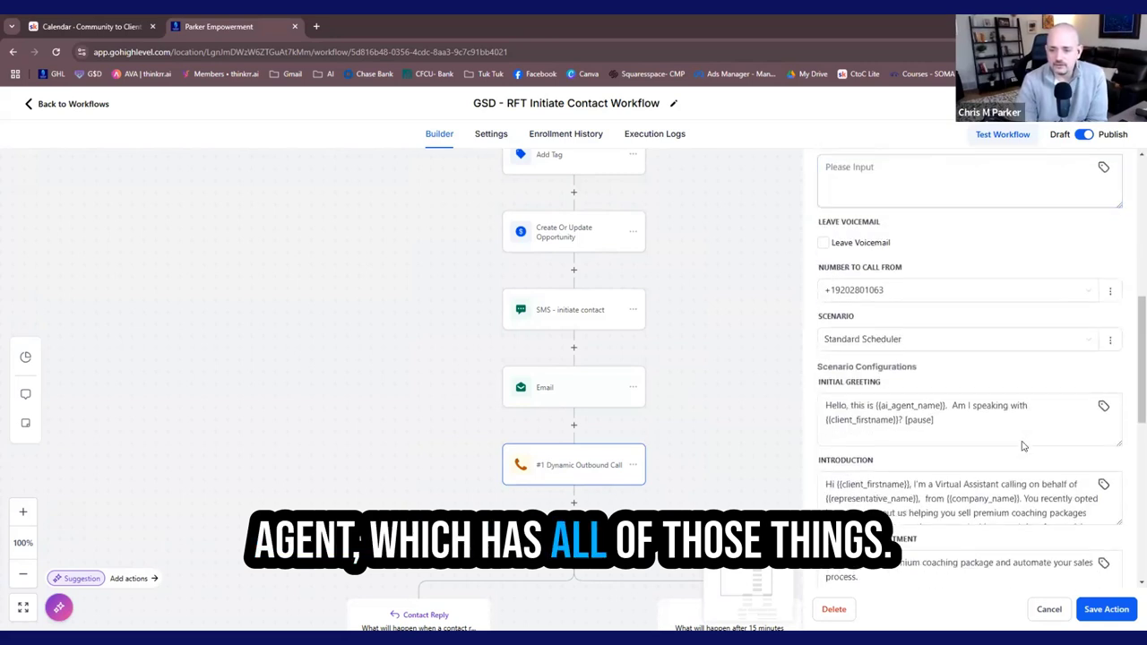
click(1016, 289)
click(1004, 361)
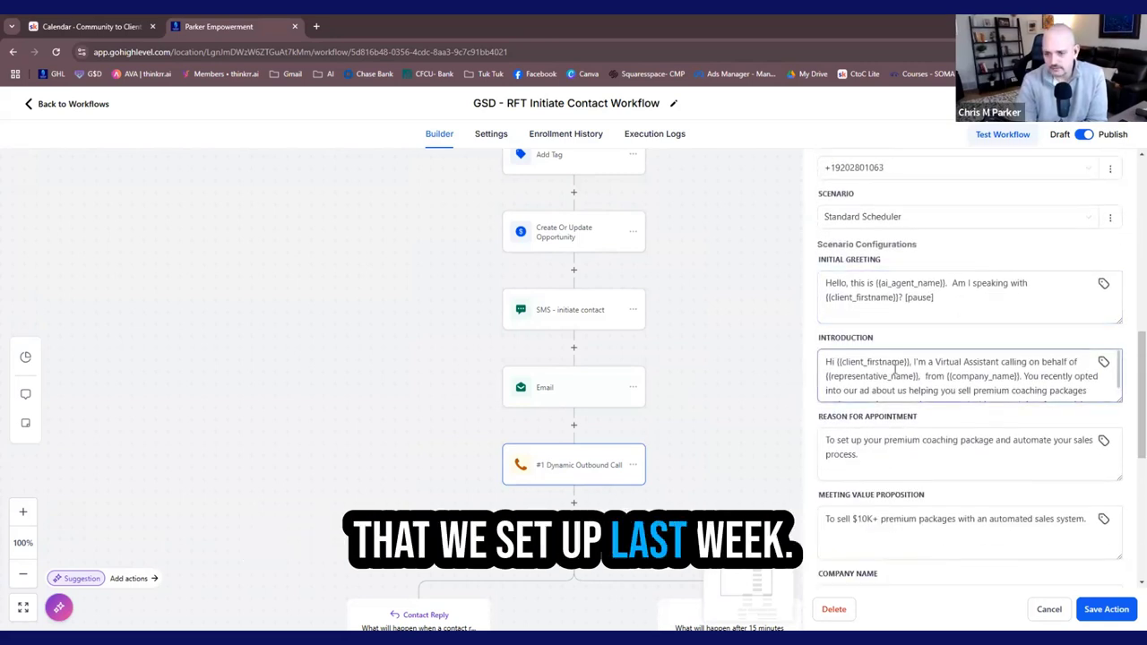
scroll(1004, 376, down, 6)
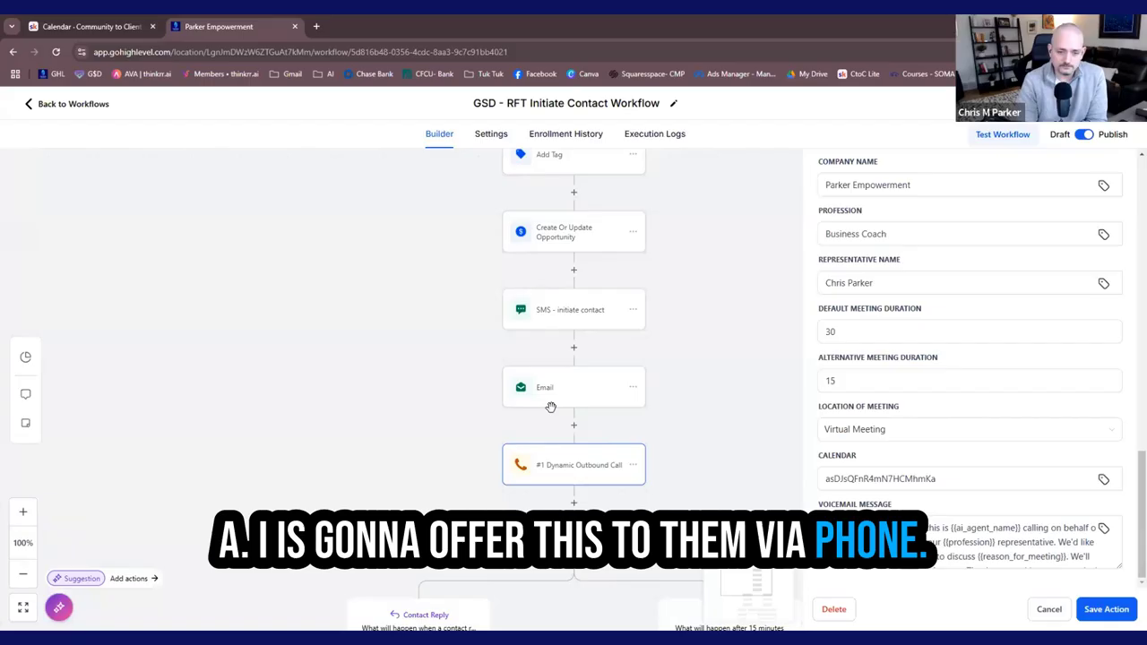
scroll(550, 408, down, 1)
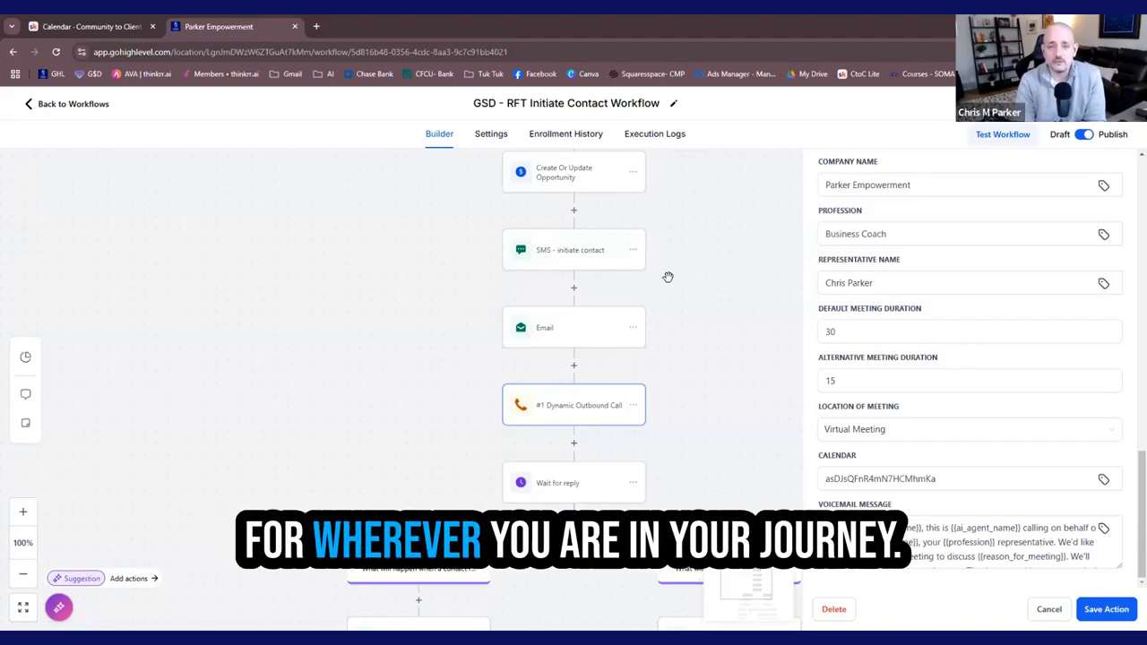
Inspect the Wait for reply step's settings and close them without changes.
scroll(609, 364, down, 1)
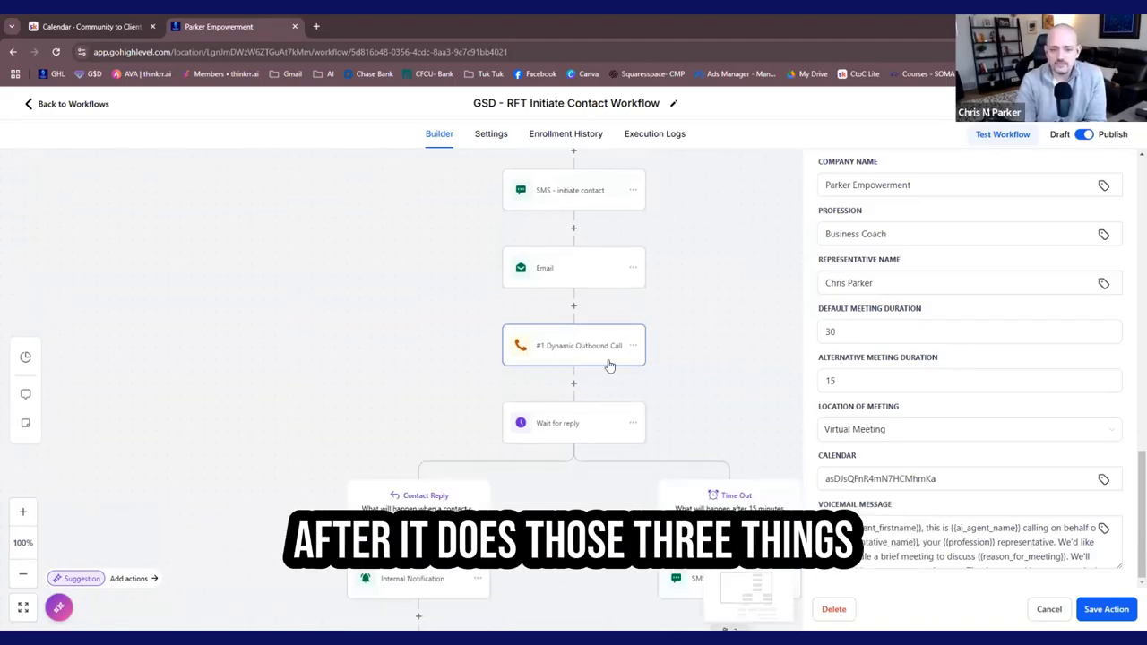
click(562, 429)
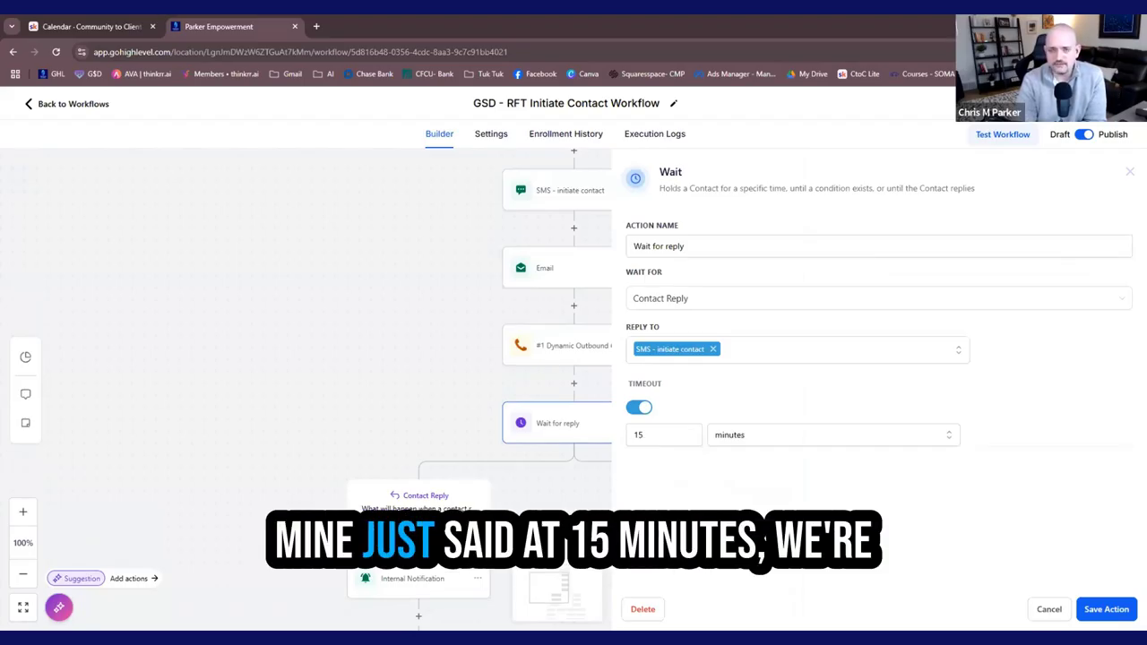
click(1045, 608)
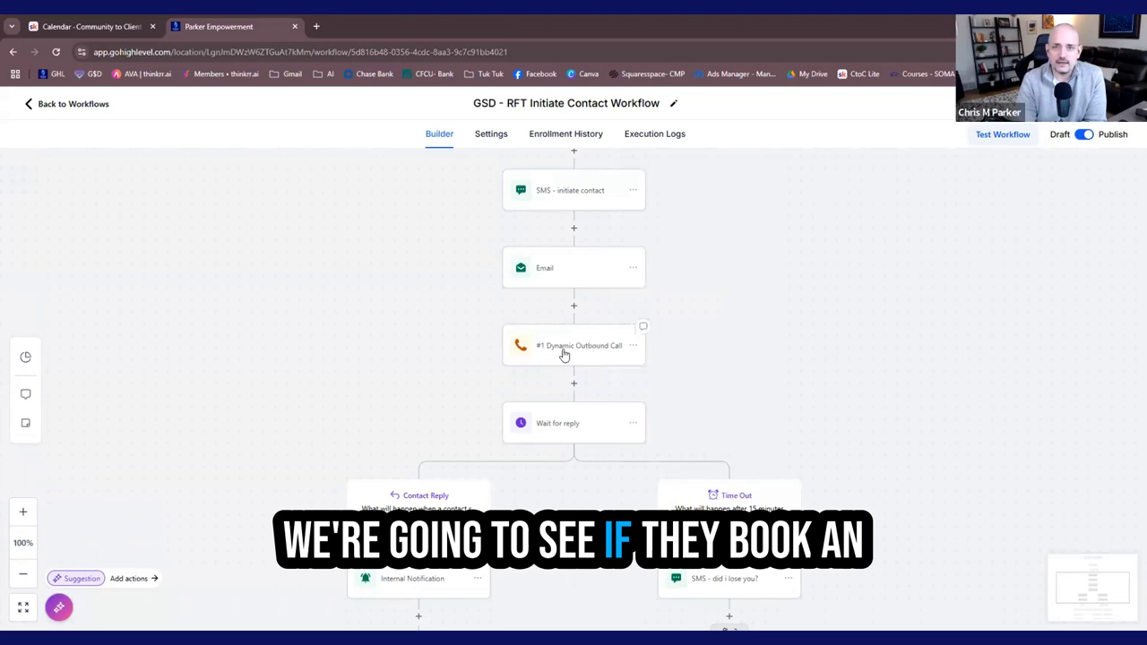
Scroll down to the Contact Reply and Time Out branches with the Positive/Yes intent condition.
scroll(564, 355, down, 3)
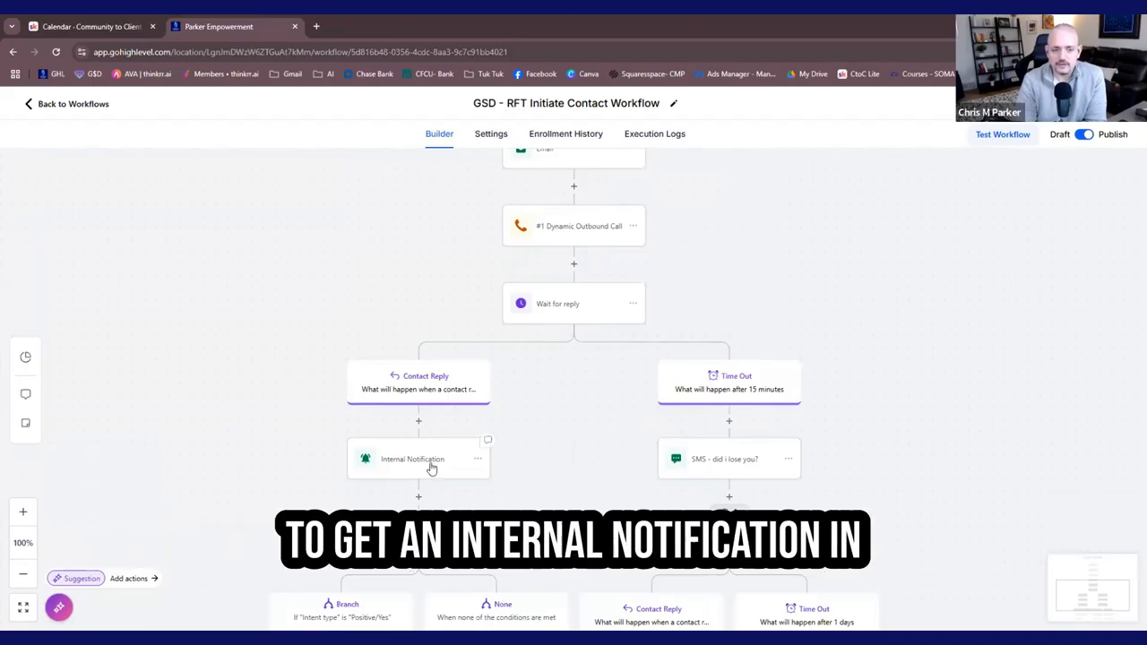
scroll(431, 468, down, 1)
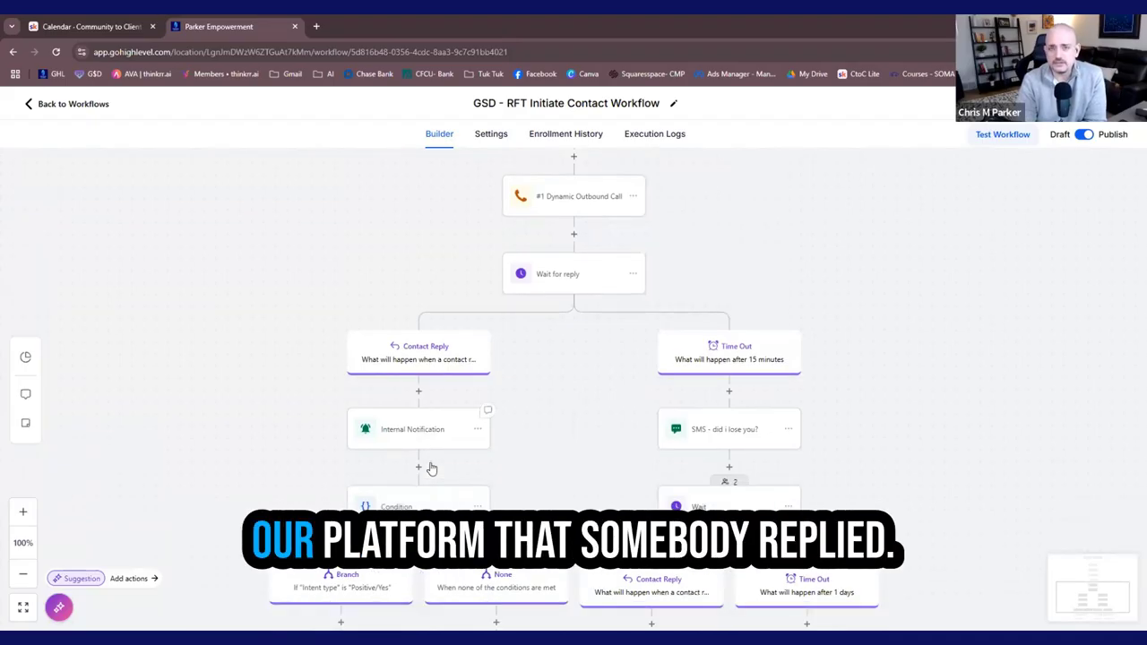
scroll(430, 468, down, 1)
scroll(428, 464, down, 1)
scroll(428, 463, down, 1)
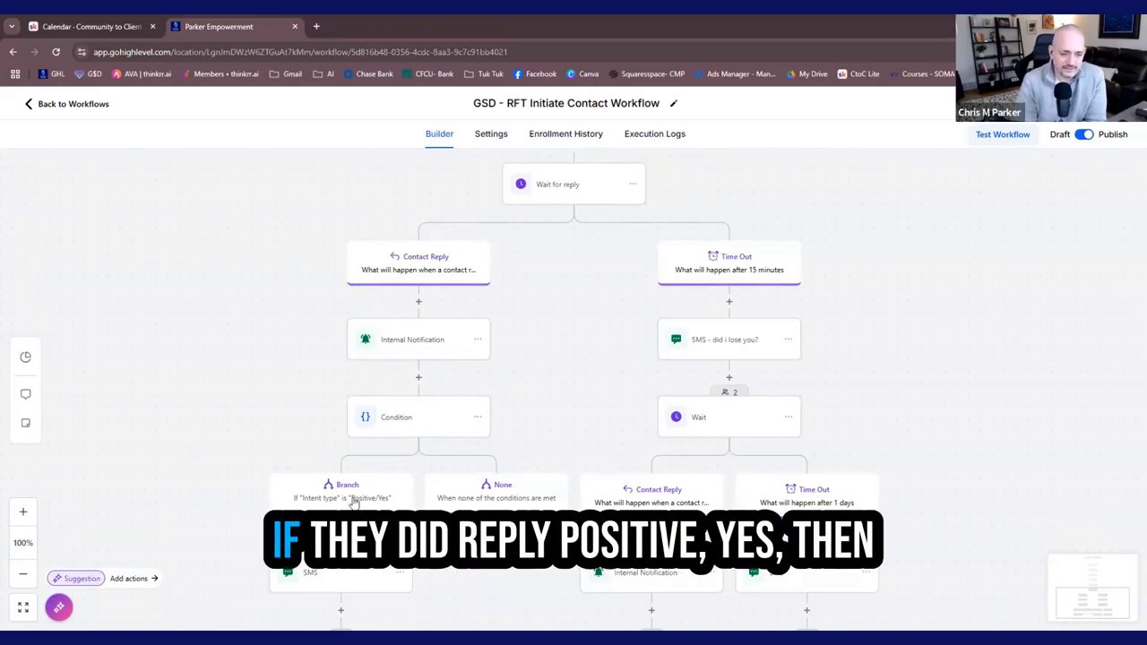
click(336, 580)
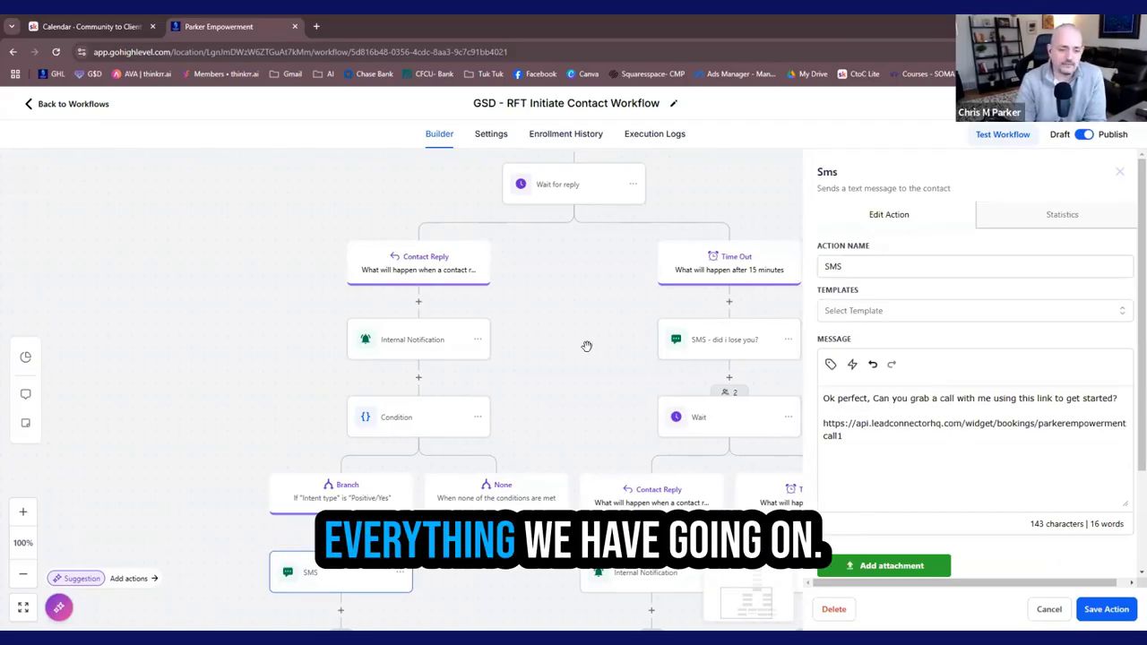
scroll(478, 351, down, 1)
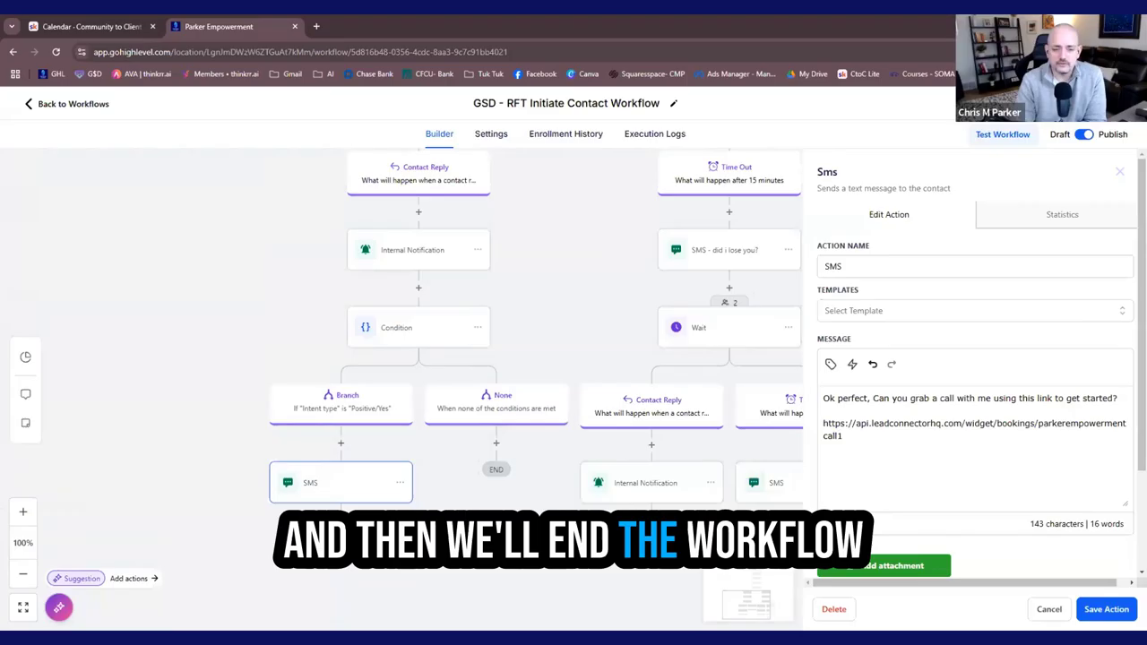
click(1048, 608)
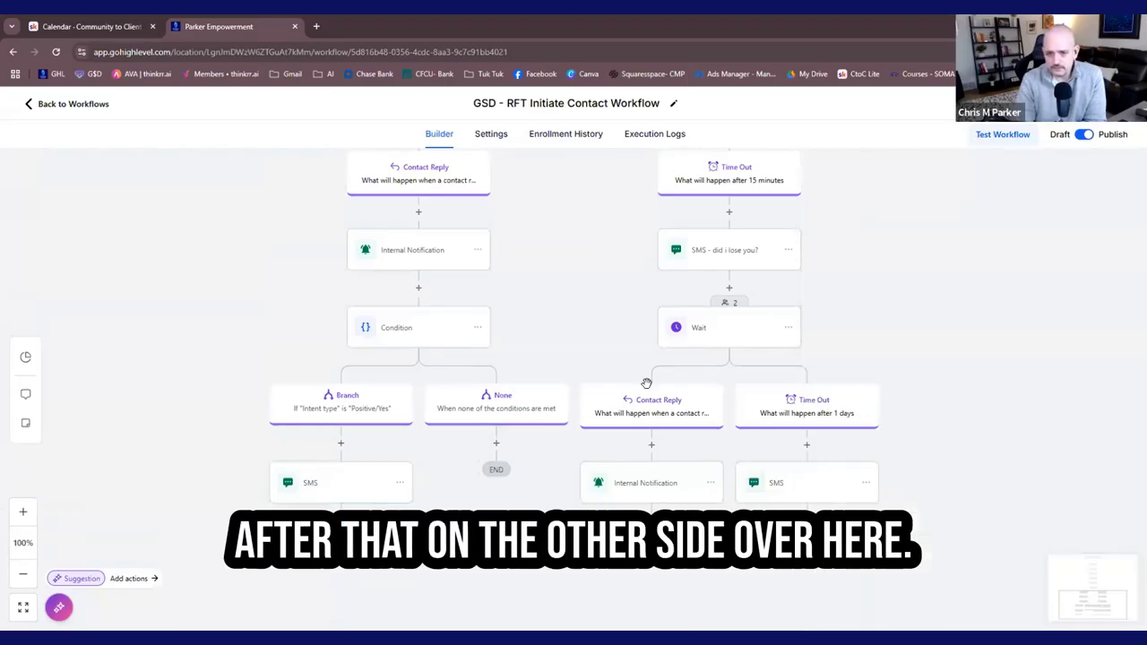
scroll(711, 402, up, 1)
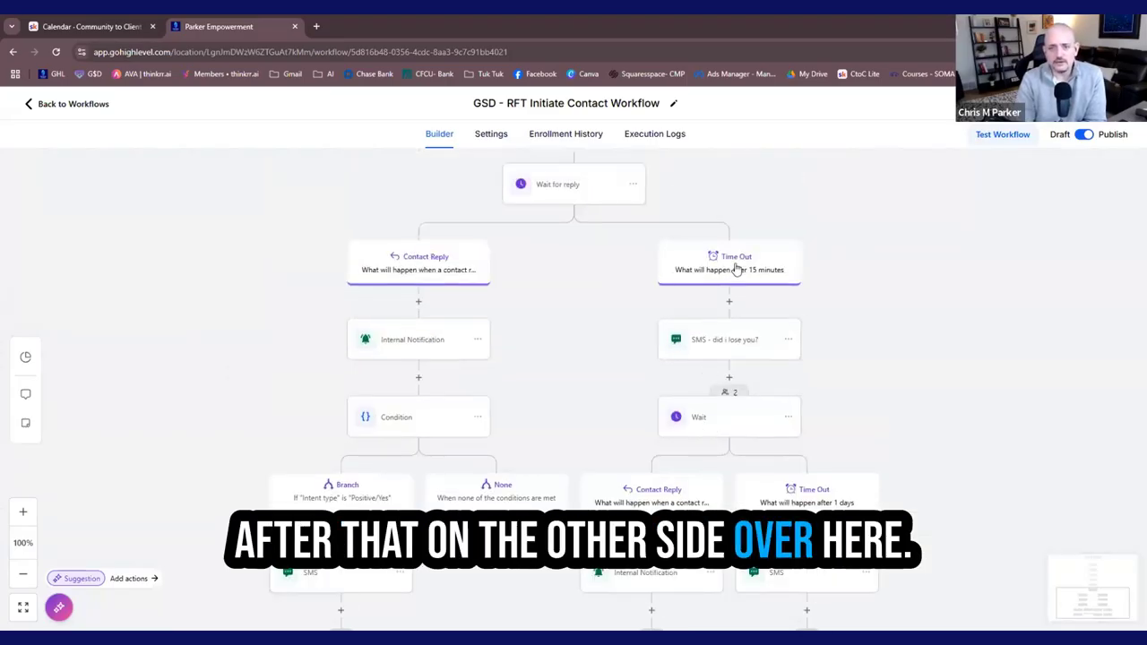
scroll(693, 314, up, 3)
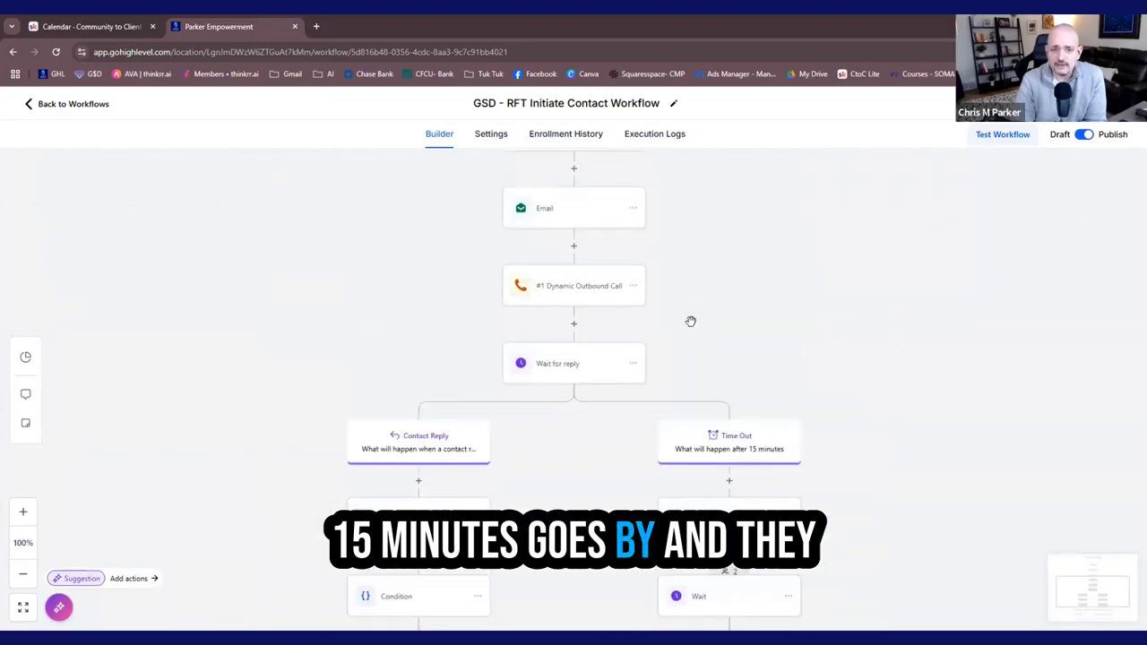
scroll(563, 263, up, 1)
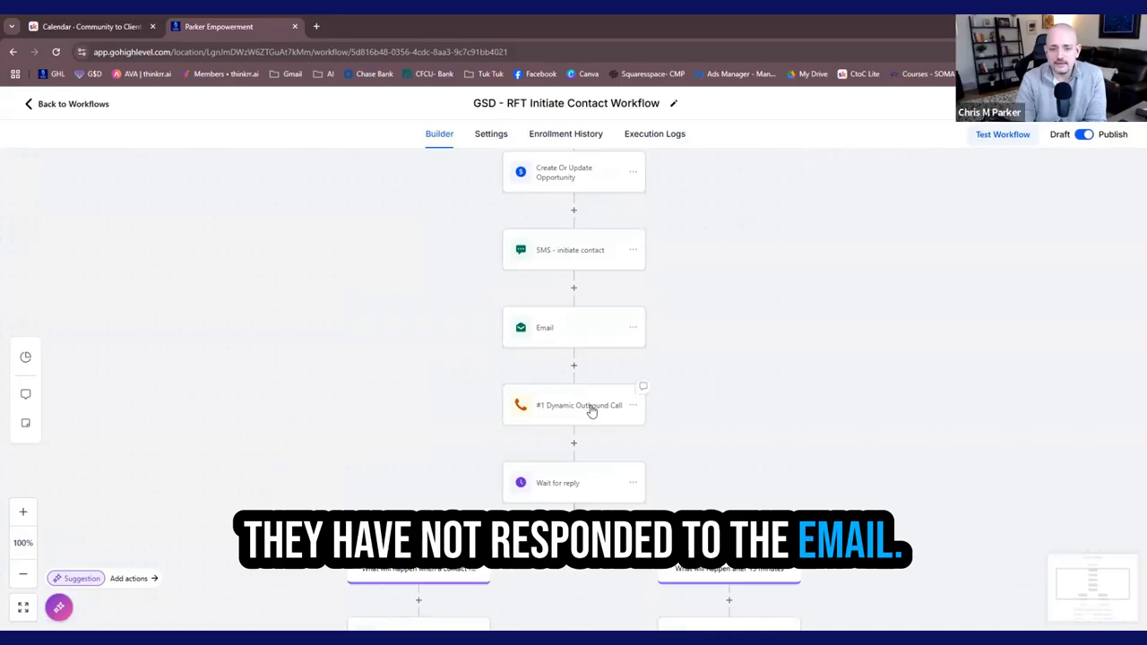
scroll(591, 411, down, 5)
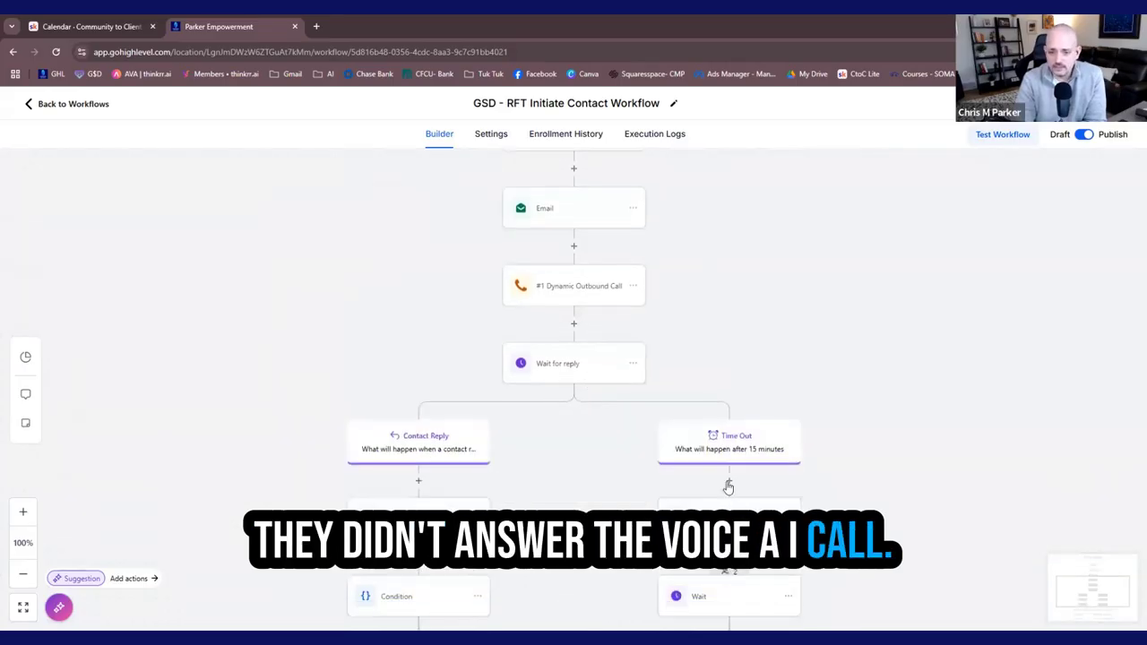
click(726, 461)
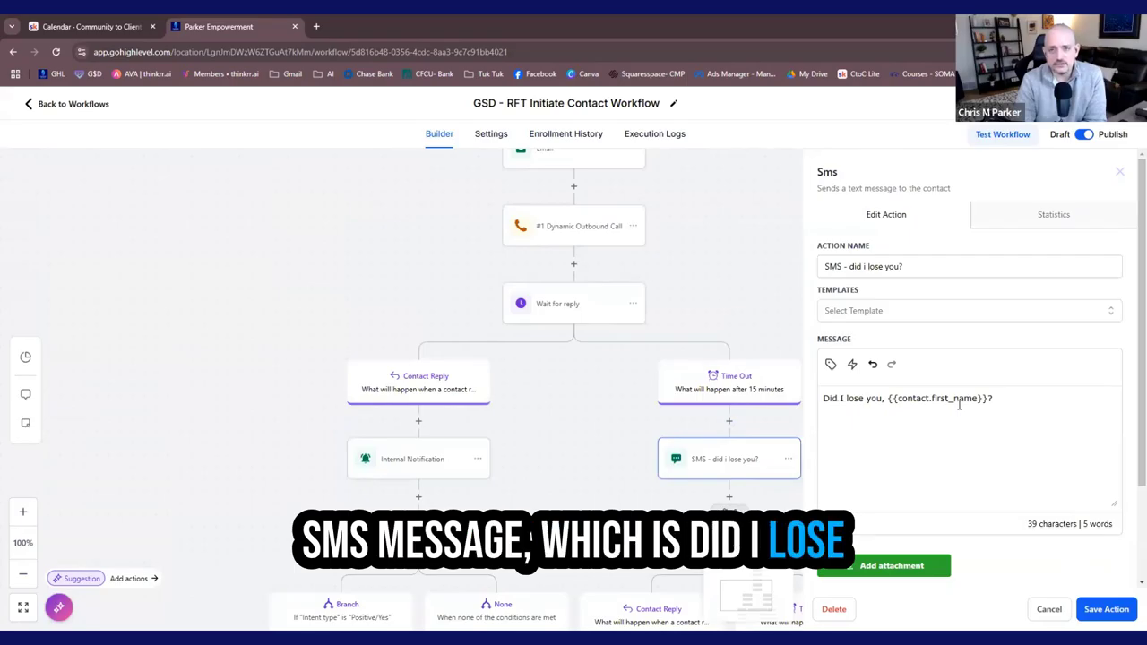
scroll(824, 439, down, 2)
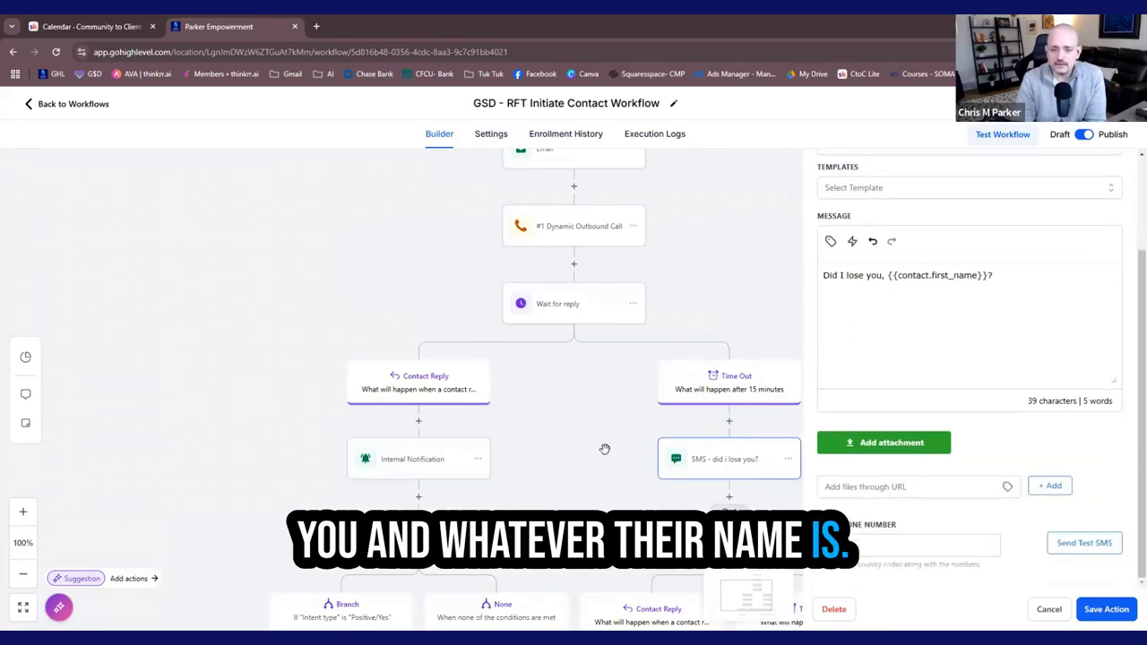
click(1043, 609)
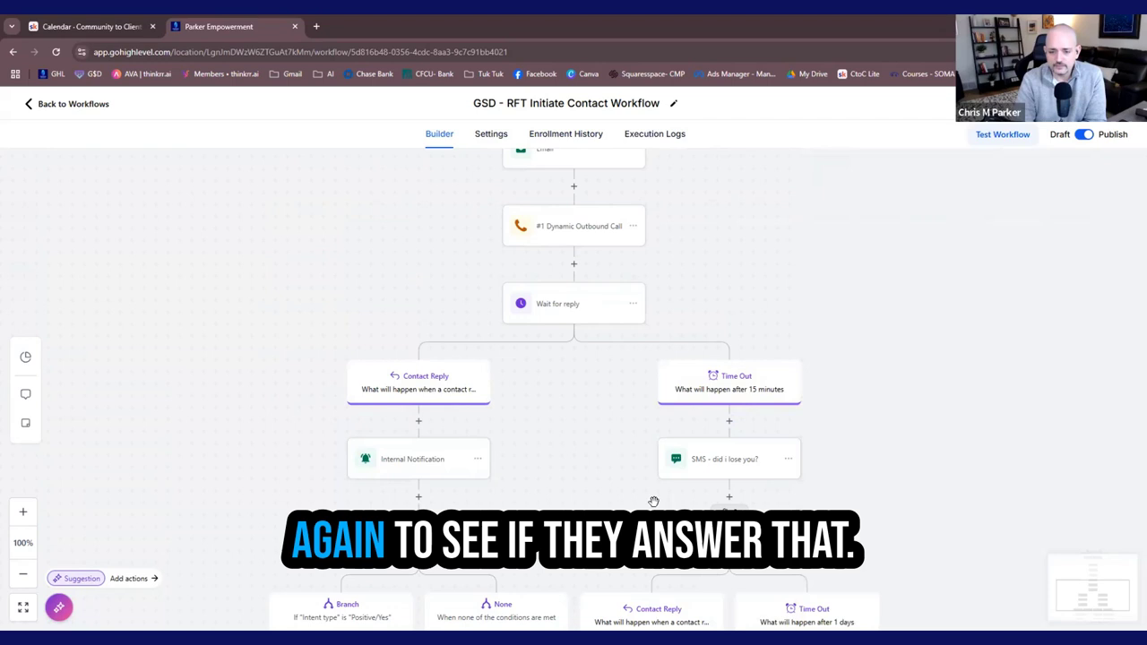
scroll(701, 451, down, 2)
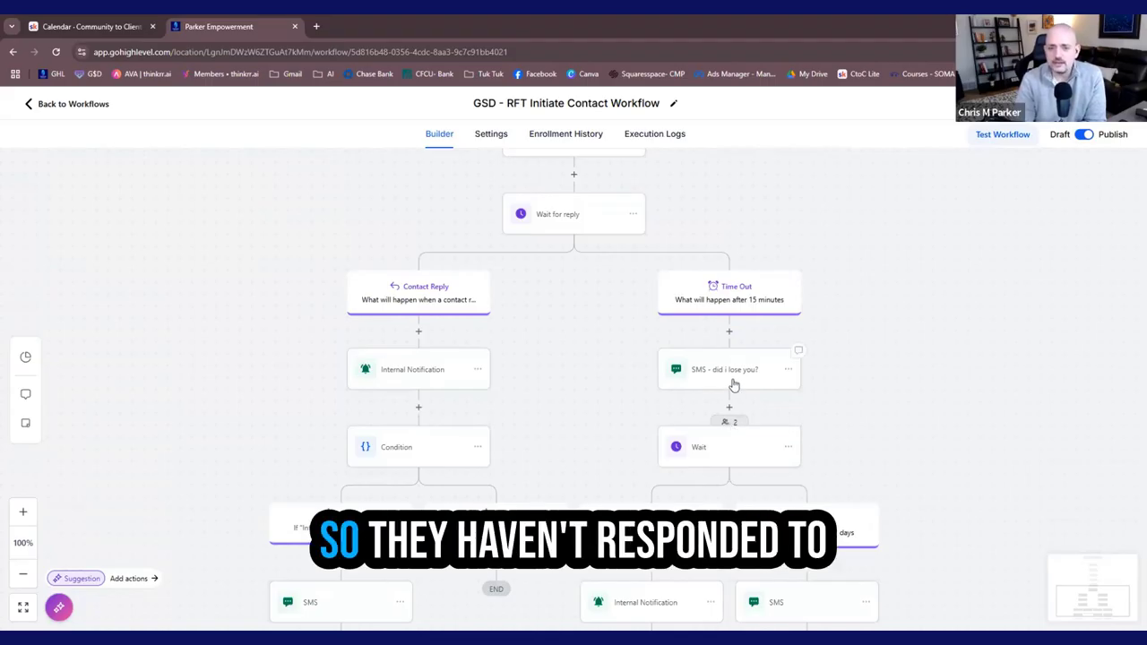
scroll(638, 299, up, 3)
scroll(613, 249, up, 3)
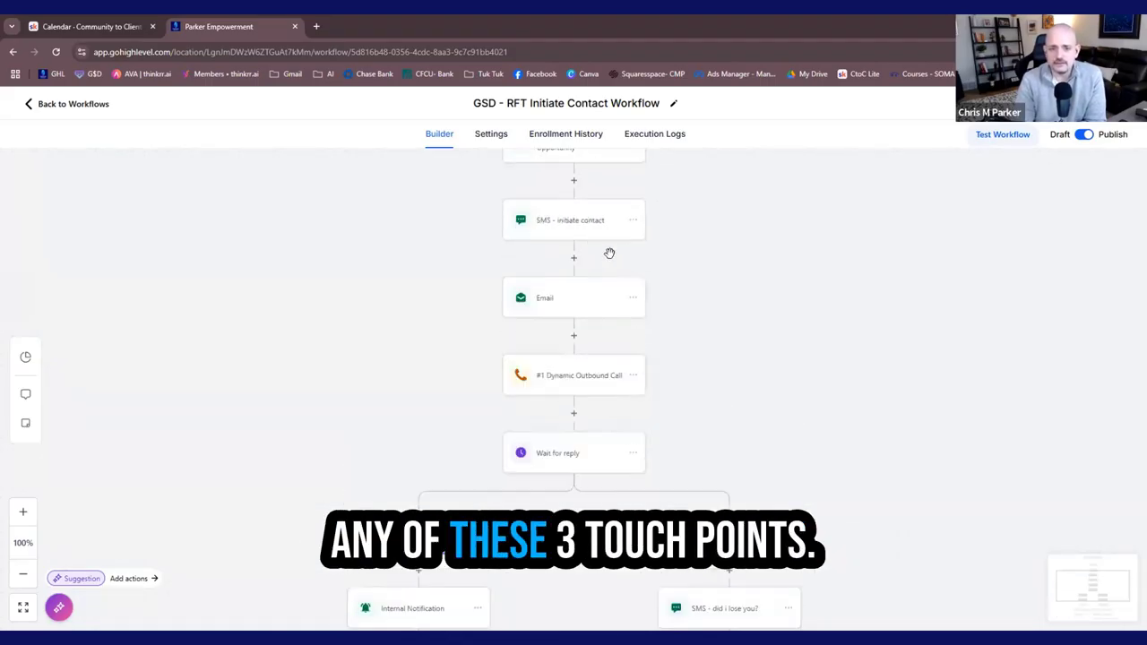
scroll(663, 425, down, 3)
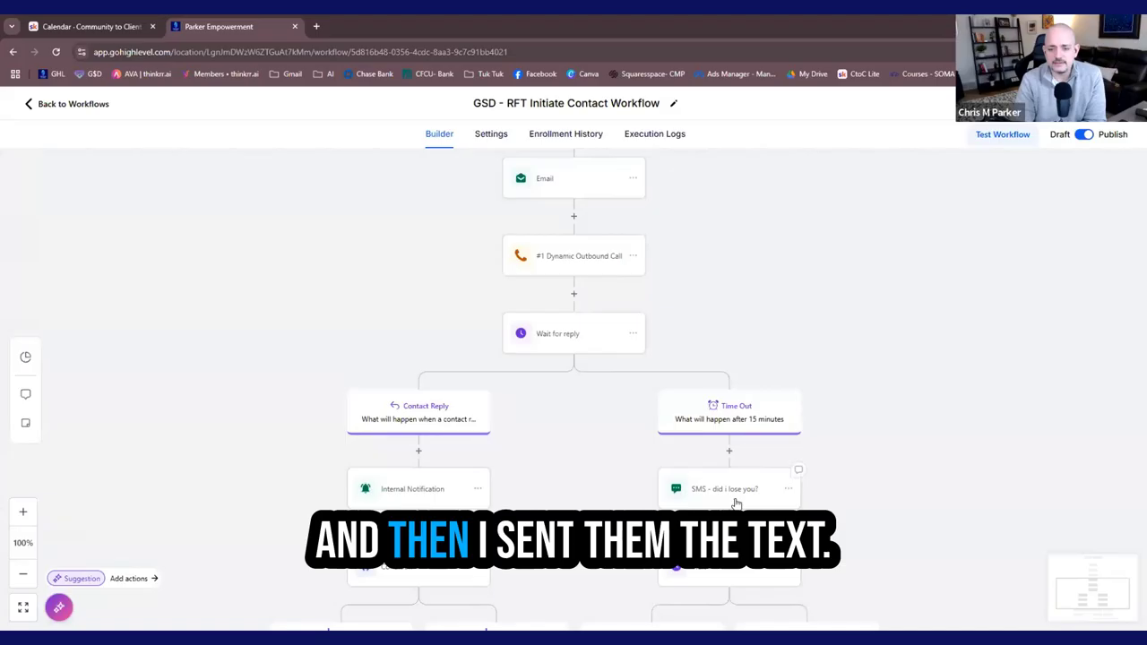
scroll(735, 484, down, 2)
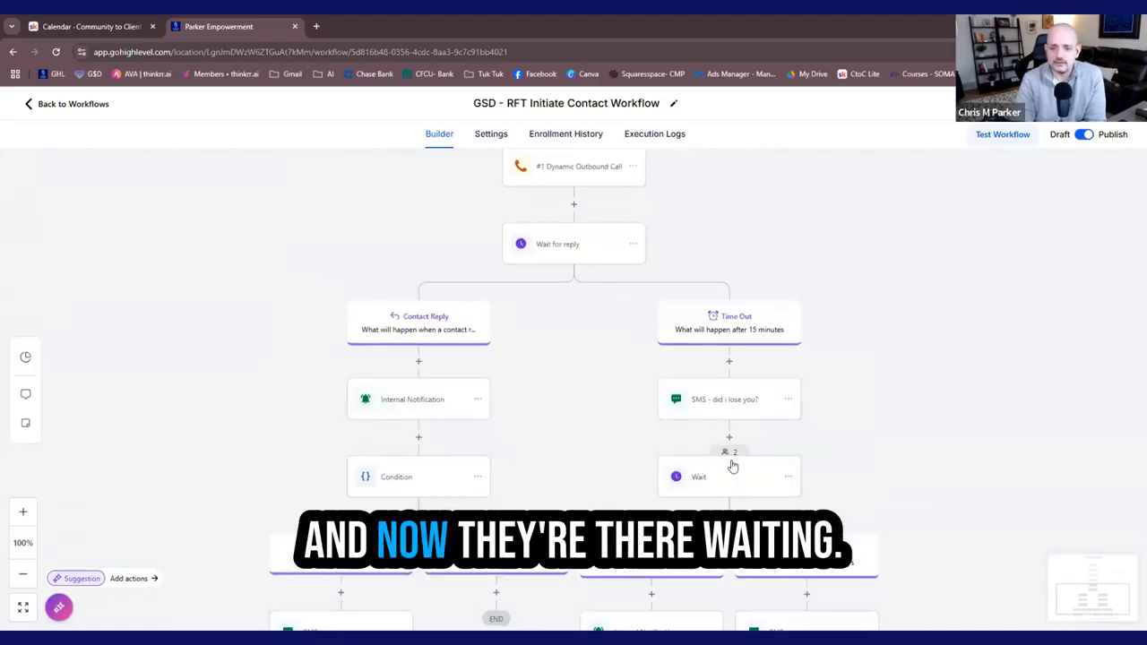
scroll(730, 448, down, 3)
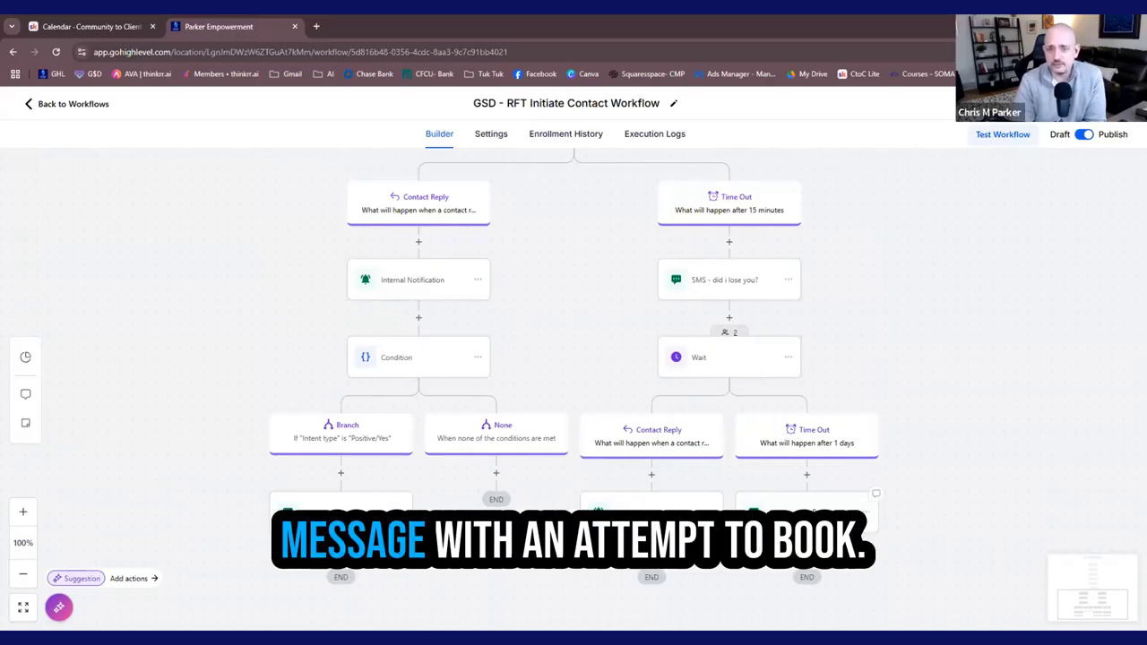
scroll(820, 511, up, 2)
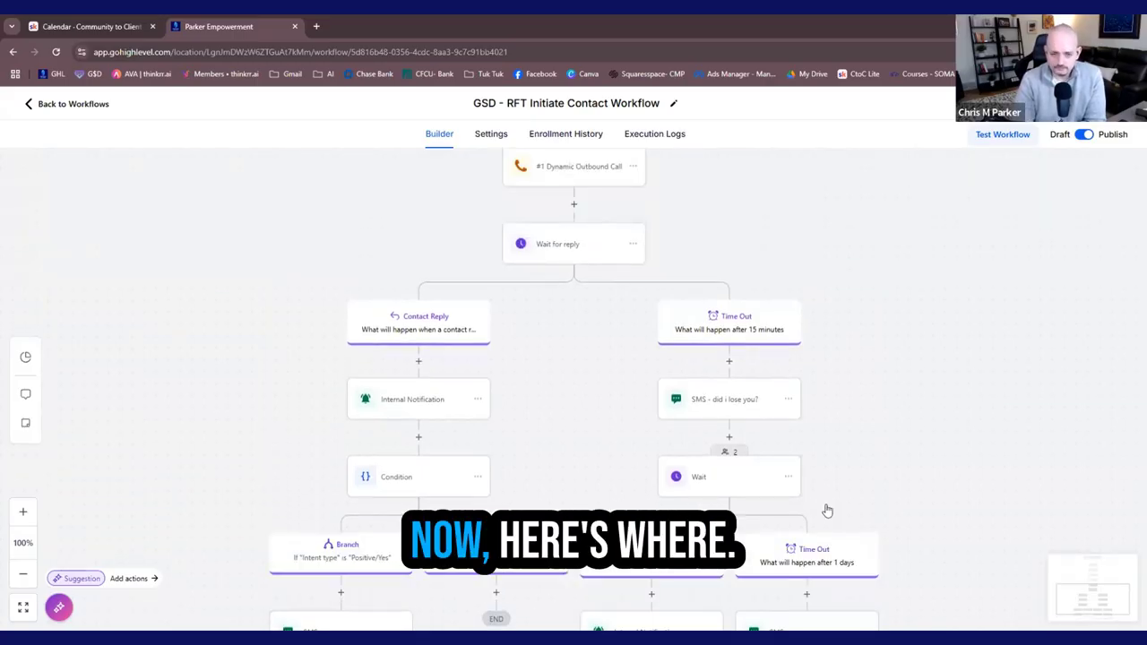
scroll(825, 509, down, 3)
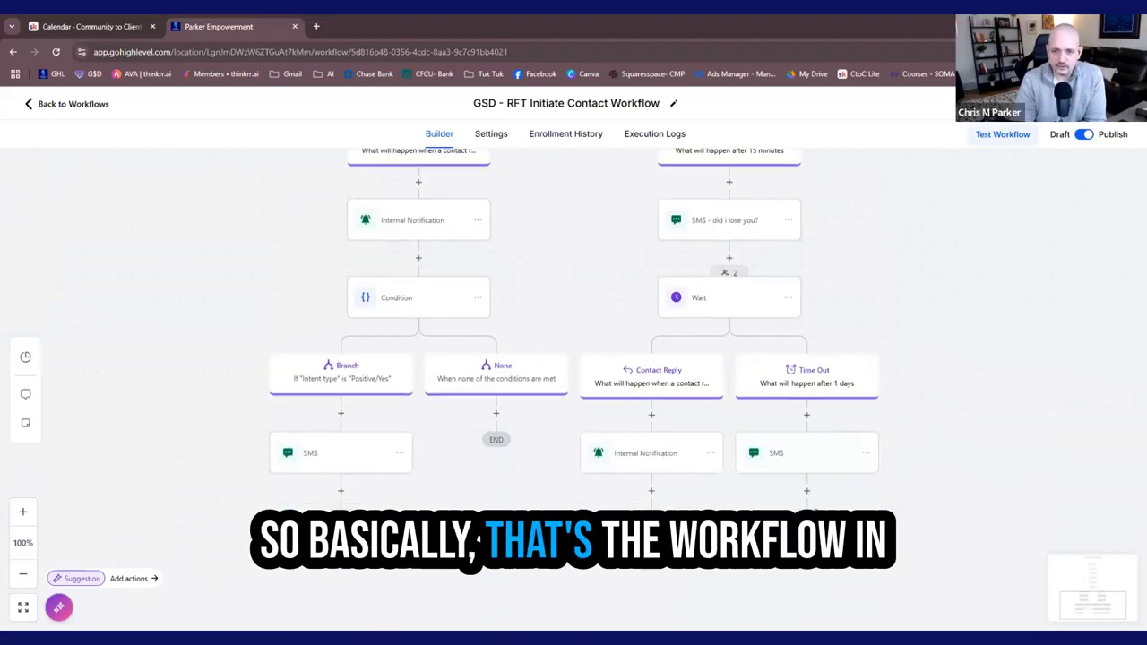
scroll(811, 507, up, 8)
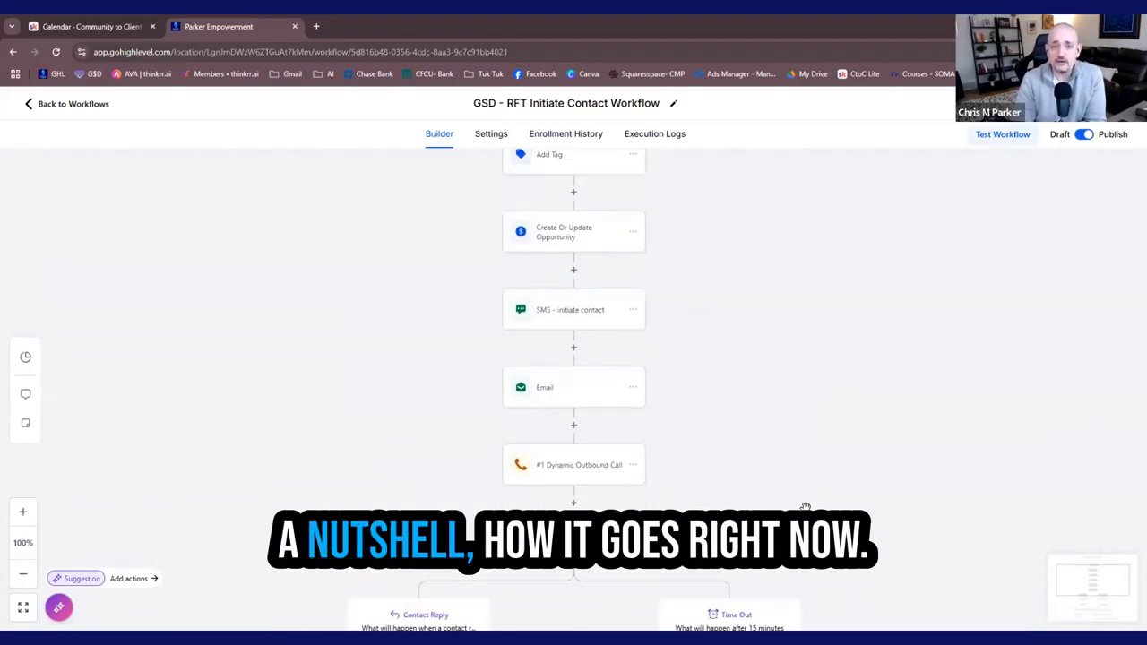
scroll(805, 507, down, 1)
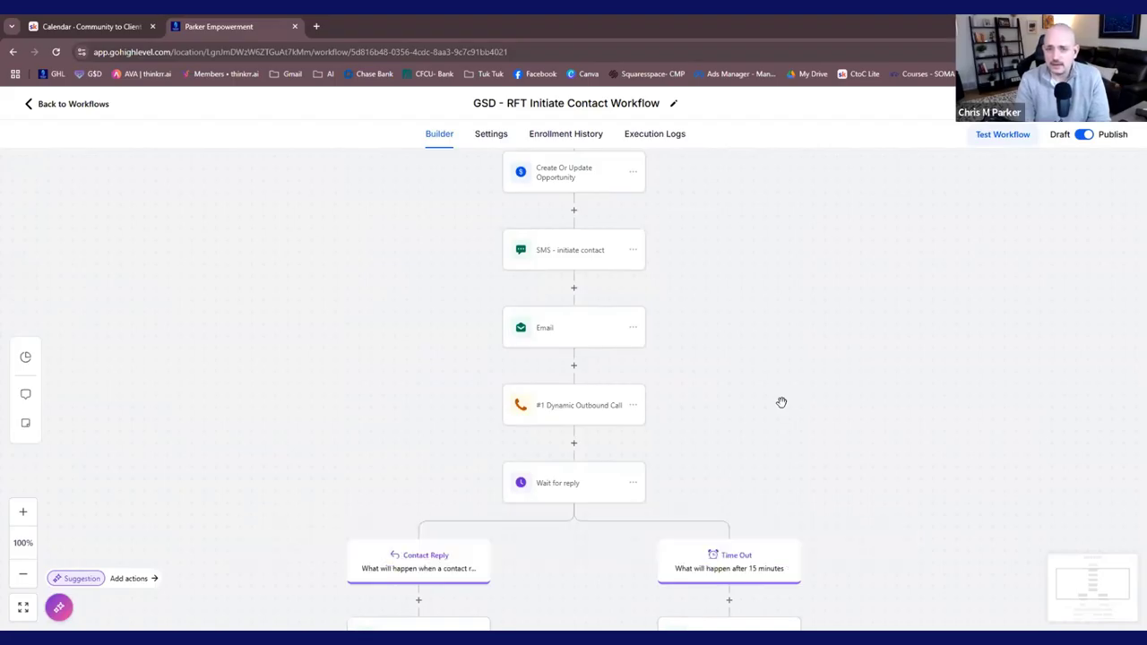
scroll(780, 398, up, 1)
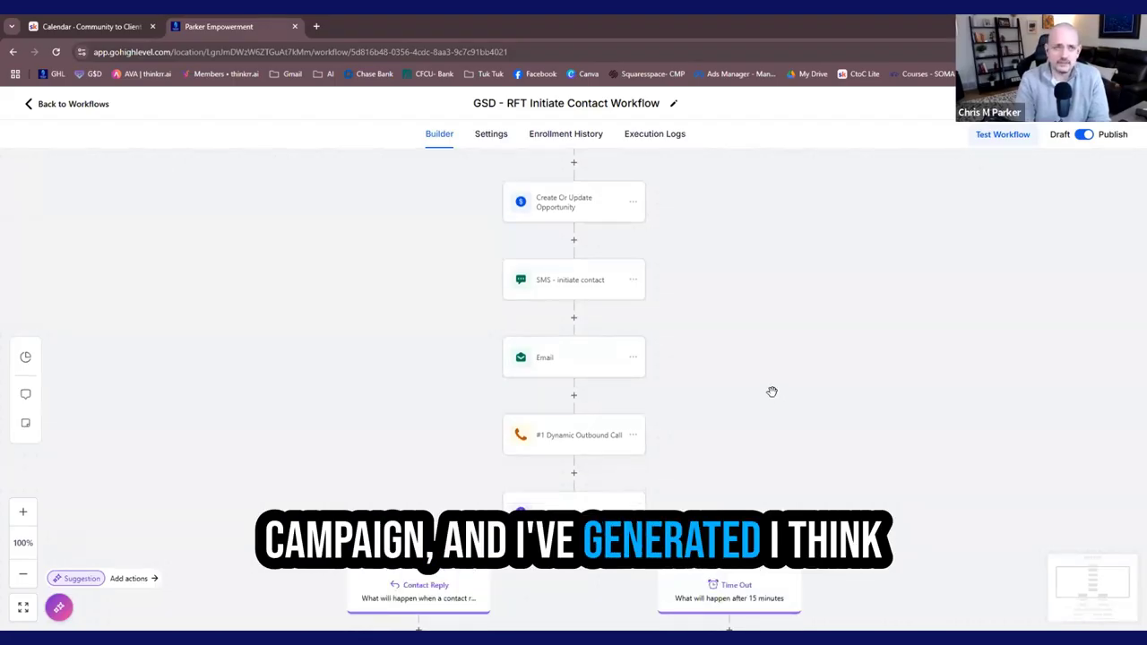
scroll(771, 391, up, 3)
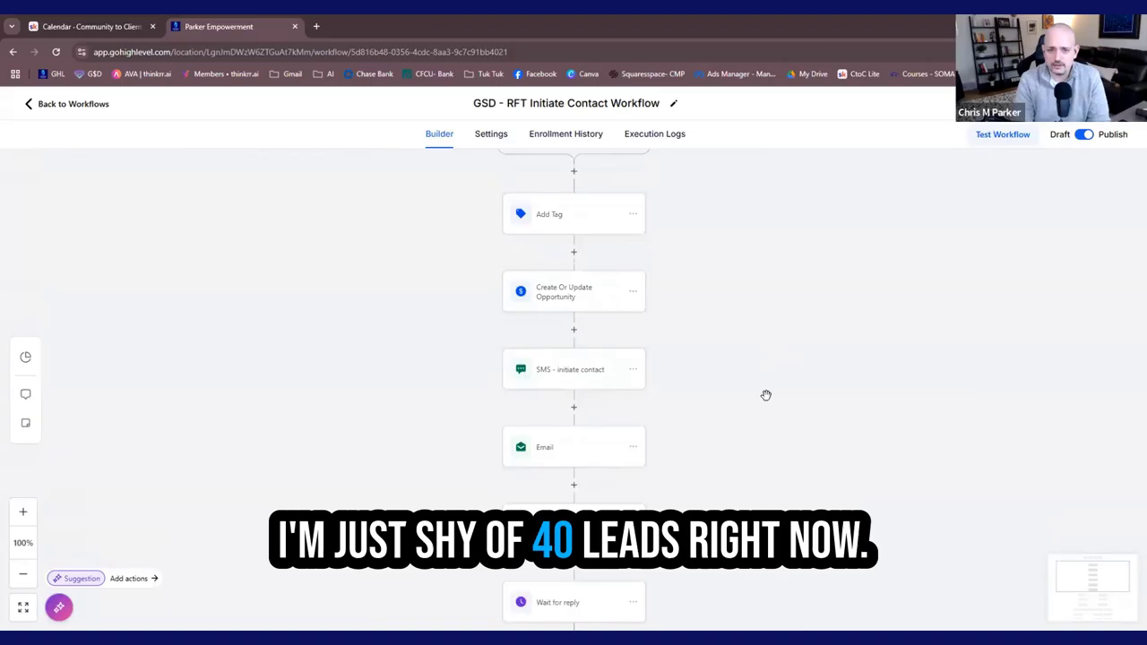
scroll(766, 395, down, 3)
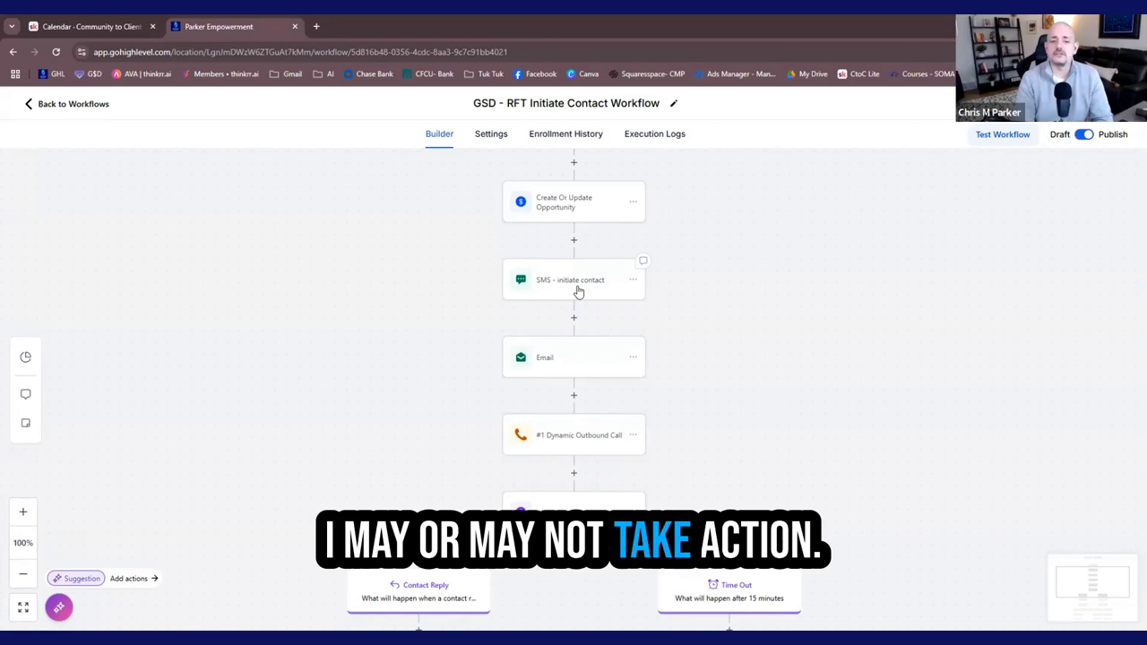
scroll(578, 313, down, 5)
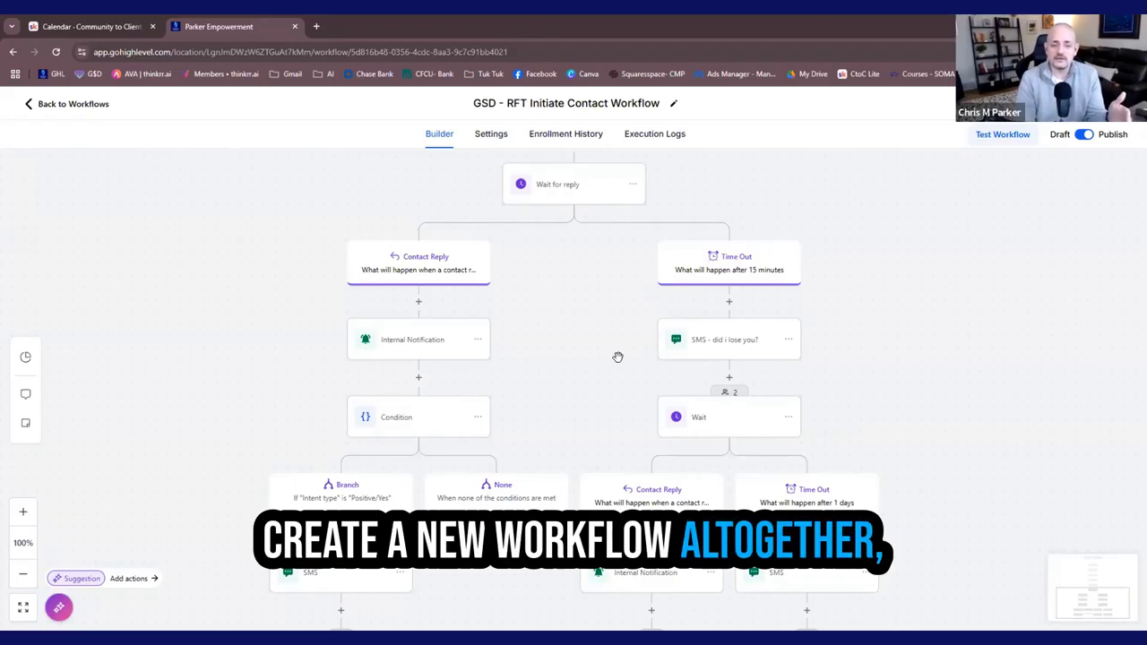
scroll(486, 479, down, 2)
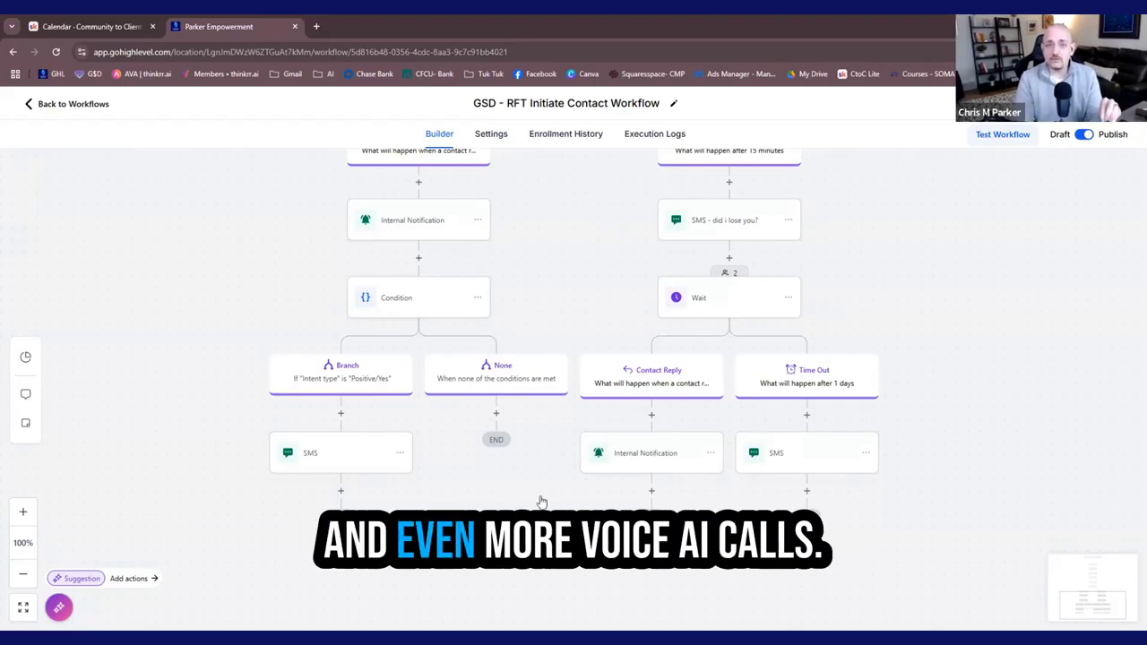
scroll(537, 502, up, 3)
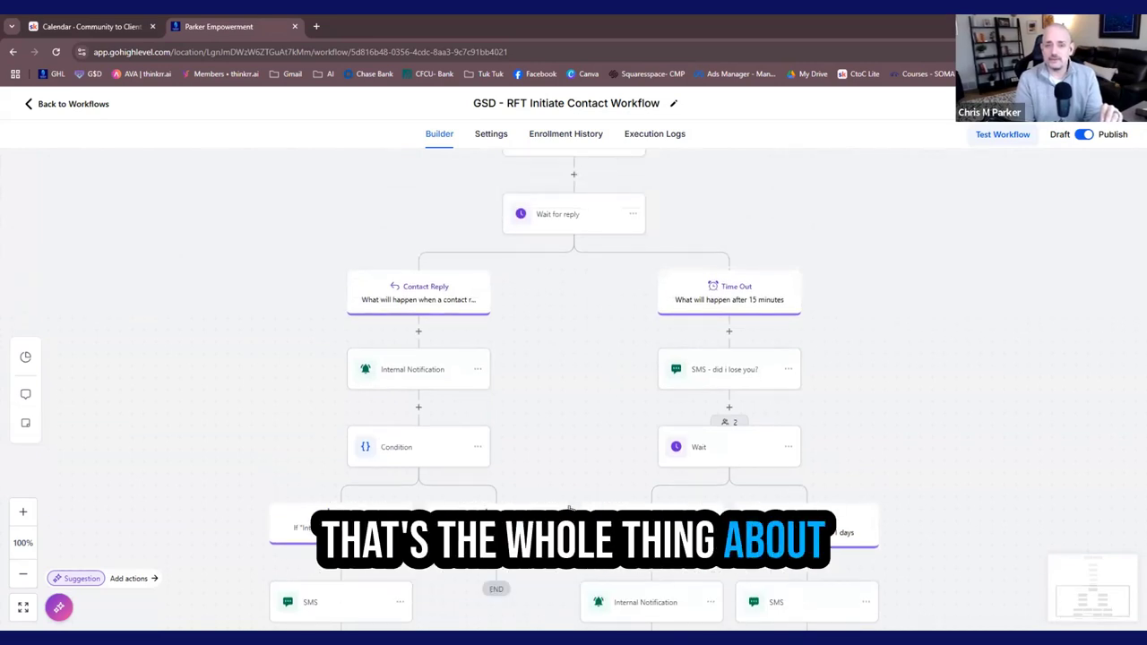
scroll(575, 507, up, 3)
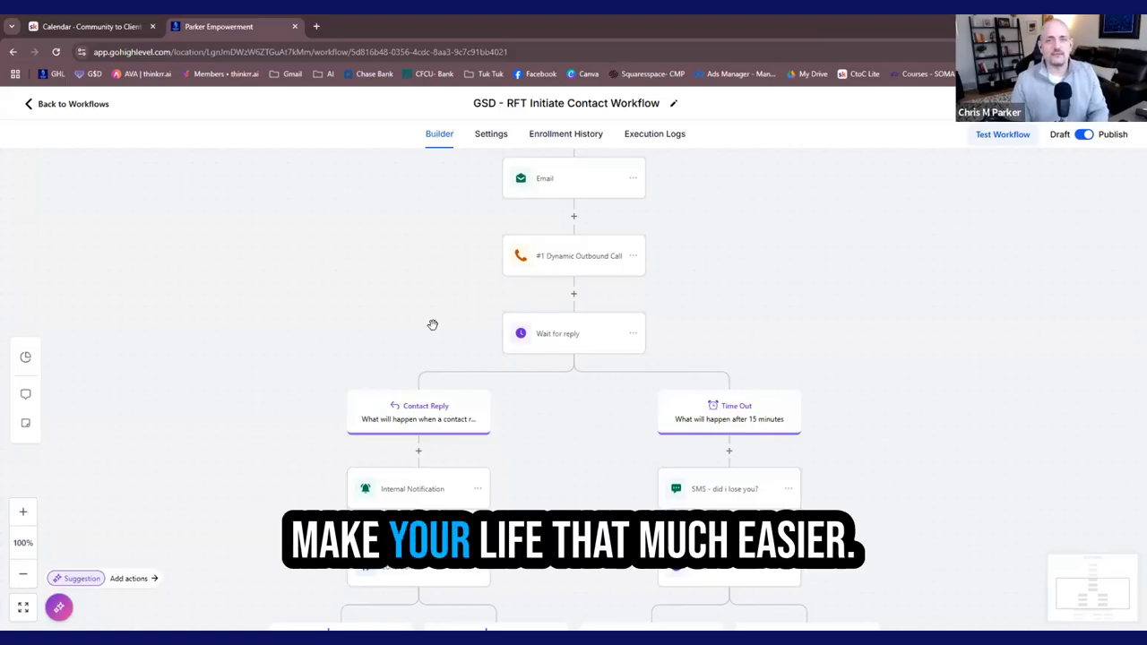
Scroll the canvas to the workflow's start: Facebook Lead Form trigger, Add Tag and Opportunity steps.
scroll(617, 460, down, 3)
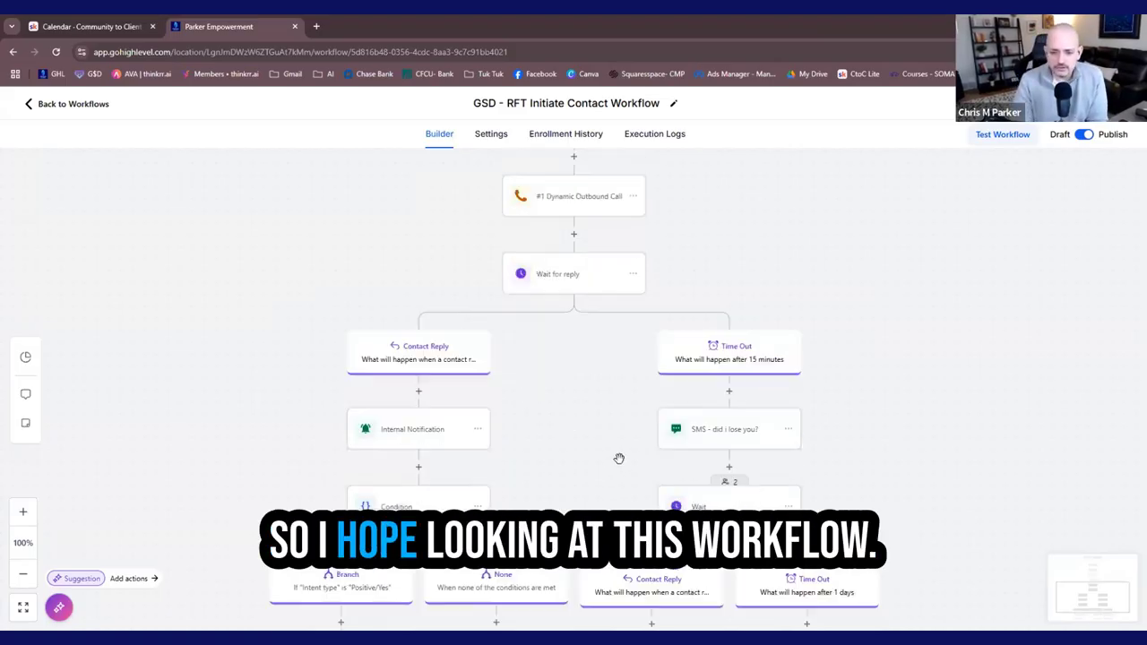
scroll(633, 460, up, 12)
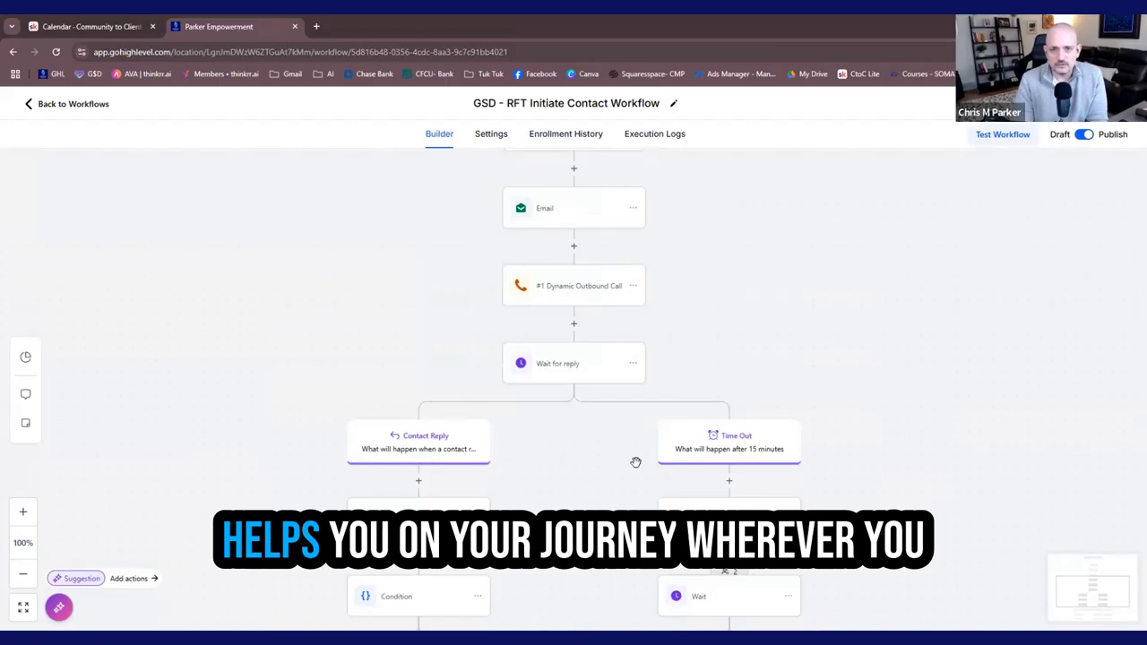
scroll(635, 461, down, 3)
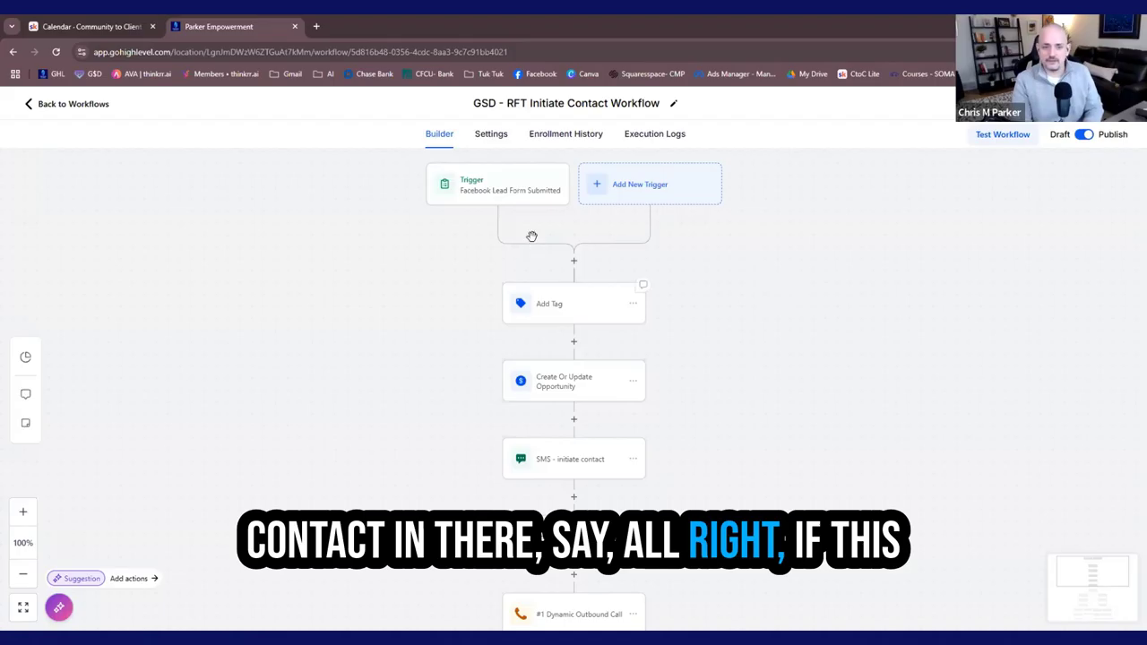
Open the Add Tag step showing the 'opt in - fb ad - raise your prices' tag.
click(573, 381)
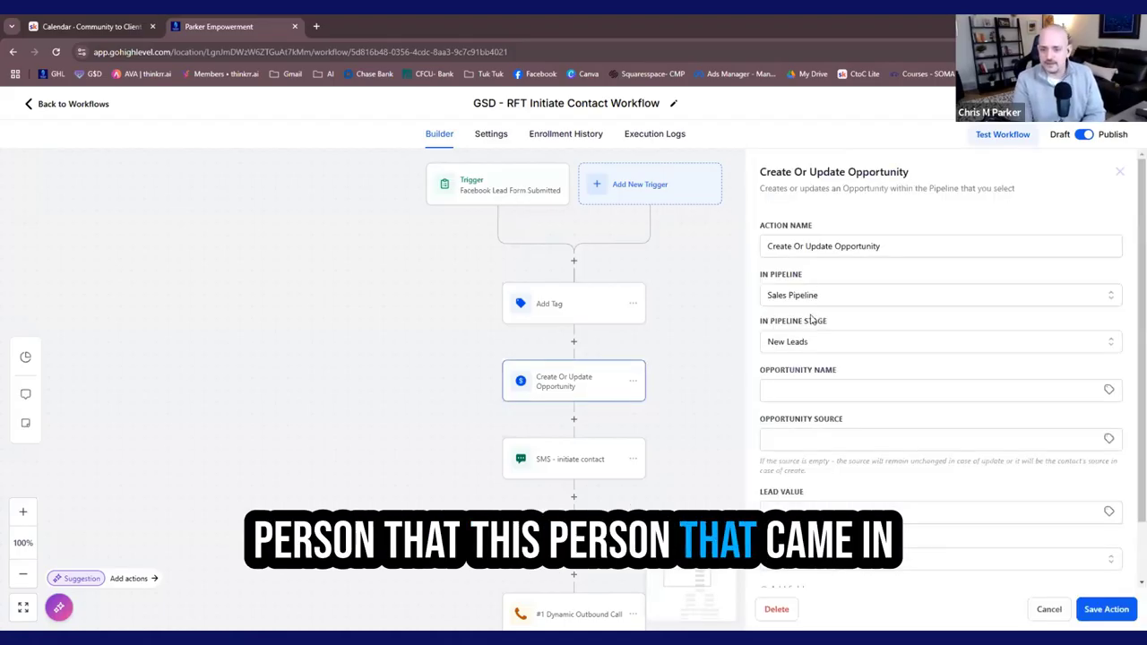
click(593, 313)
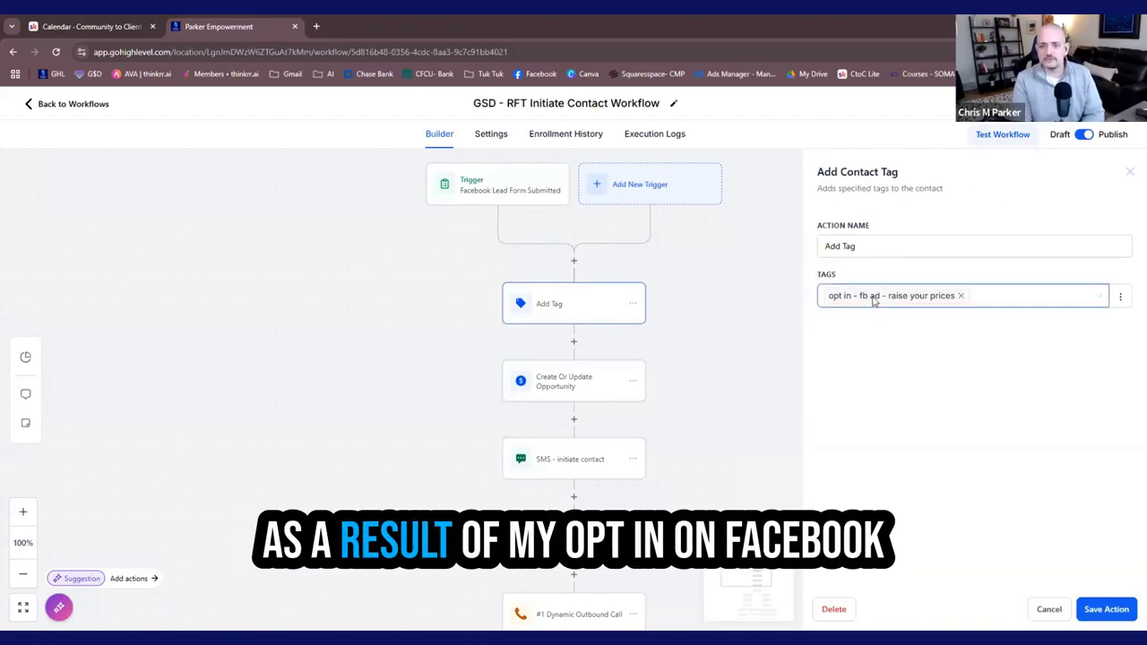